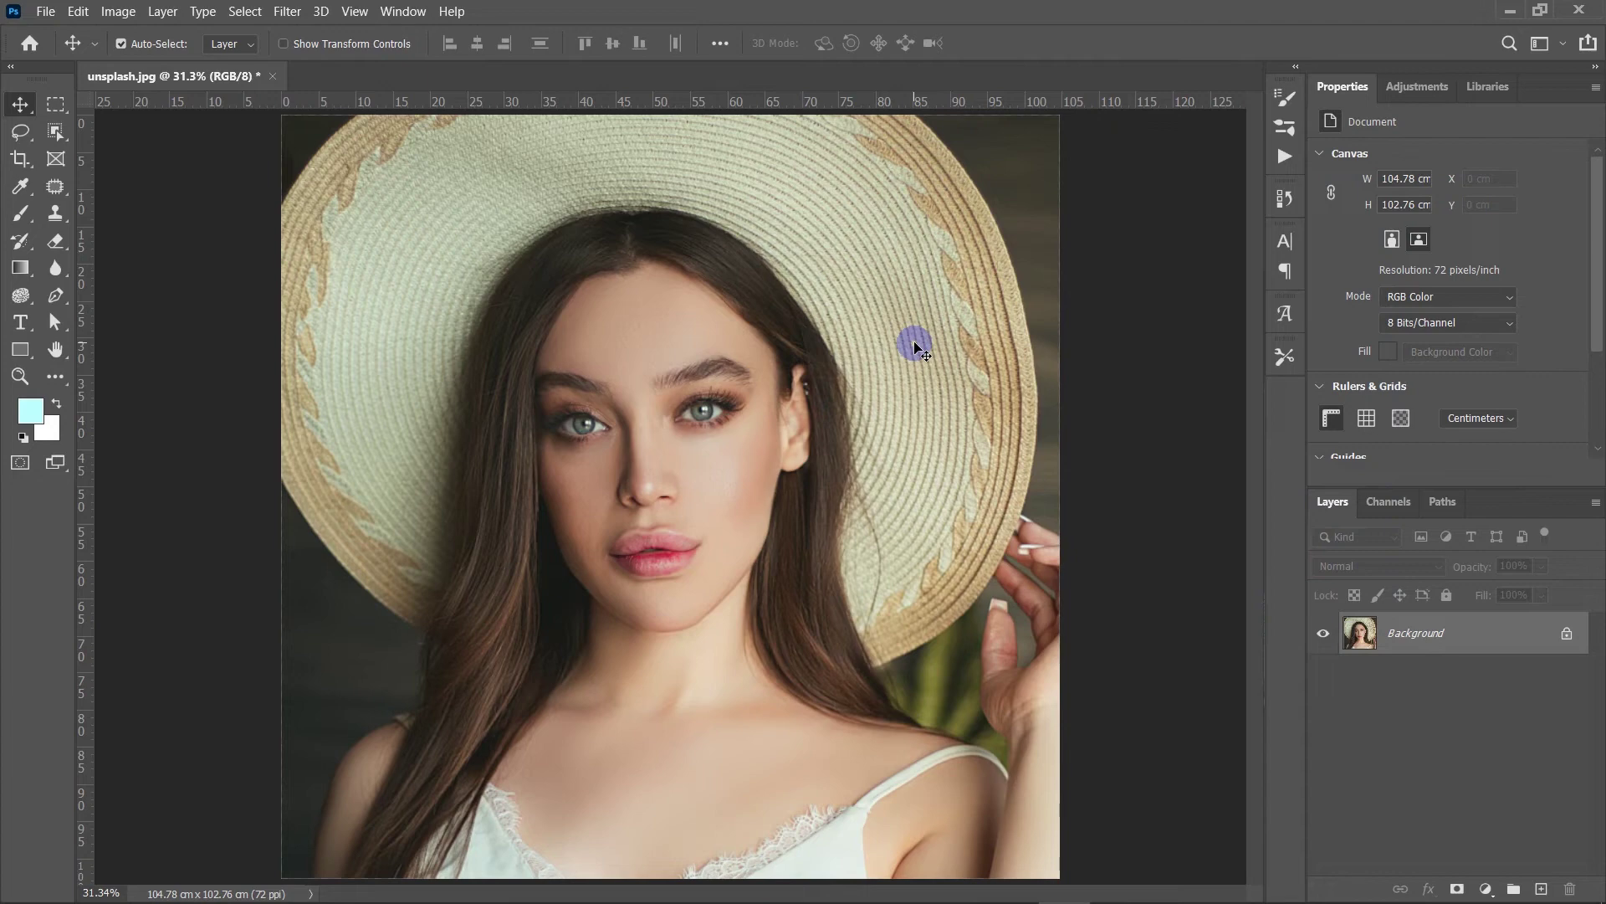
# With the Curvature Pen Tool, zoom in and trace a rough closed shape around the lips.
pyautogui.rightClick(59, 299)
pyautogui.click(167, 344)
pyautogui.scroll(3, 692, 563)
pyautogui.scroll(5, 637, 561)
pyautogui.click(418, 517)
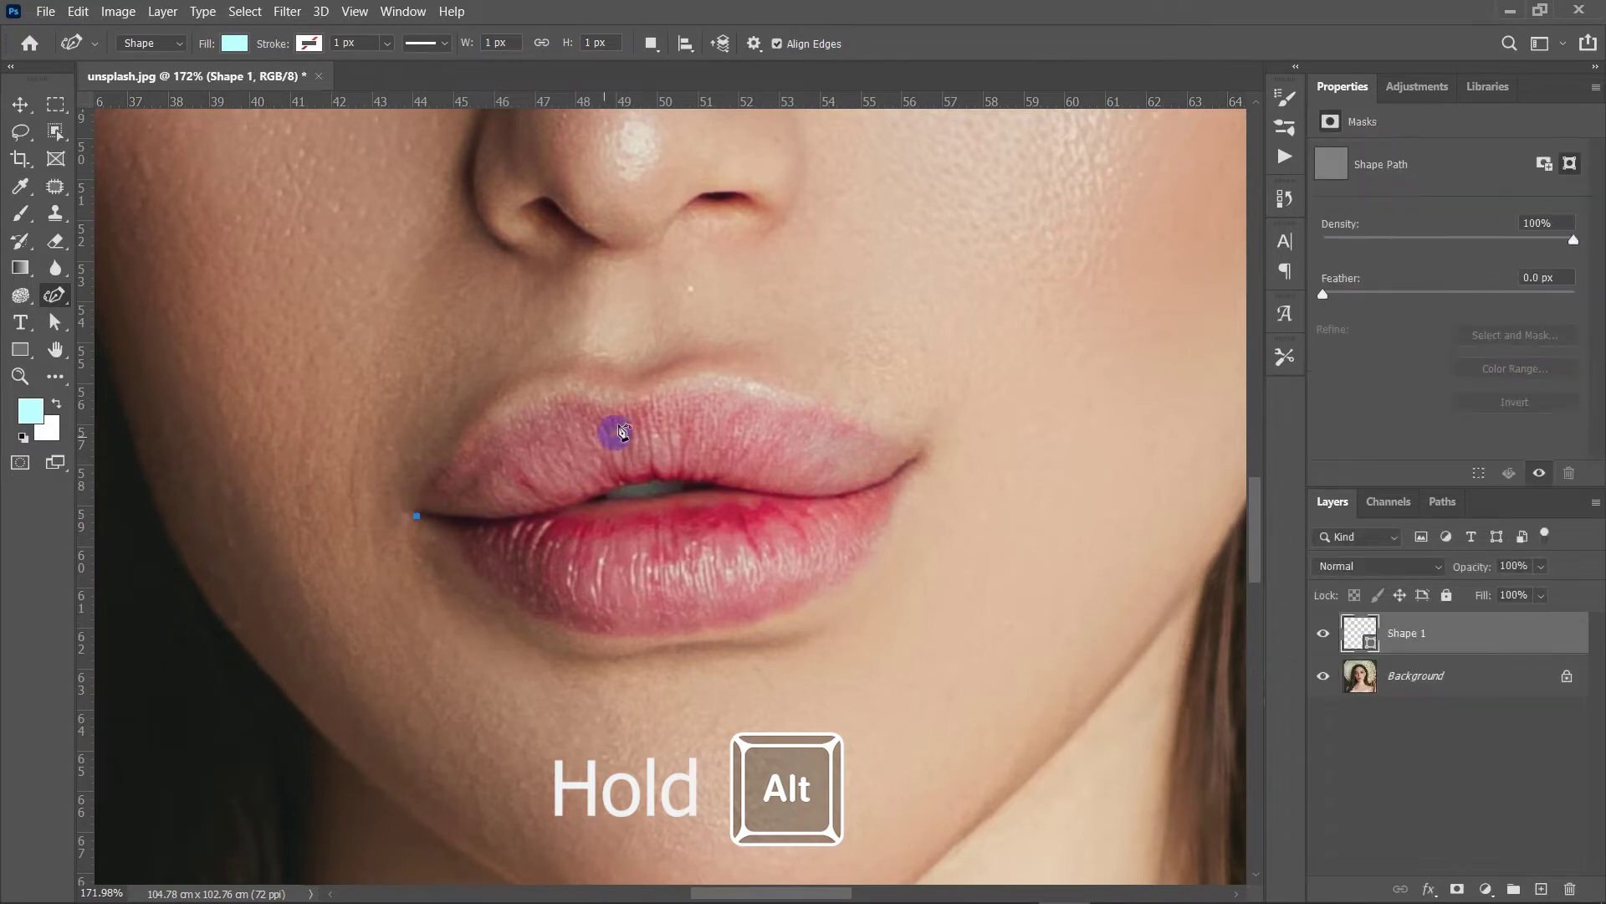
pyautogui.click(631, 409)
pyautogui.click(417, 515)
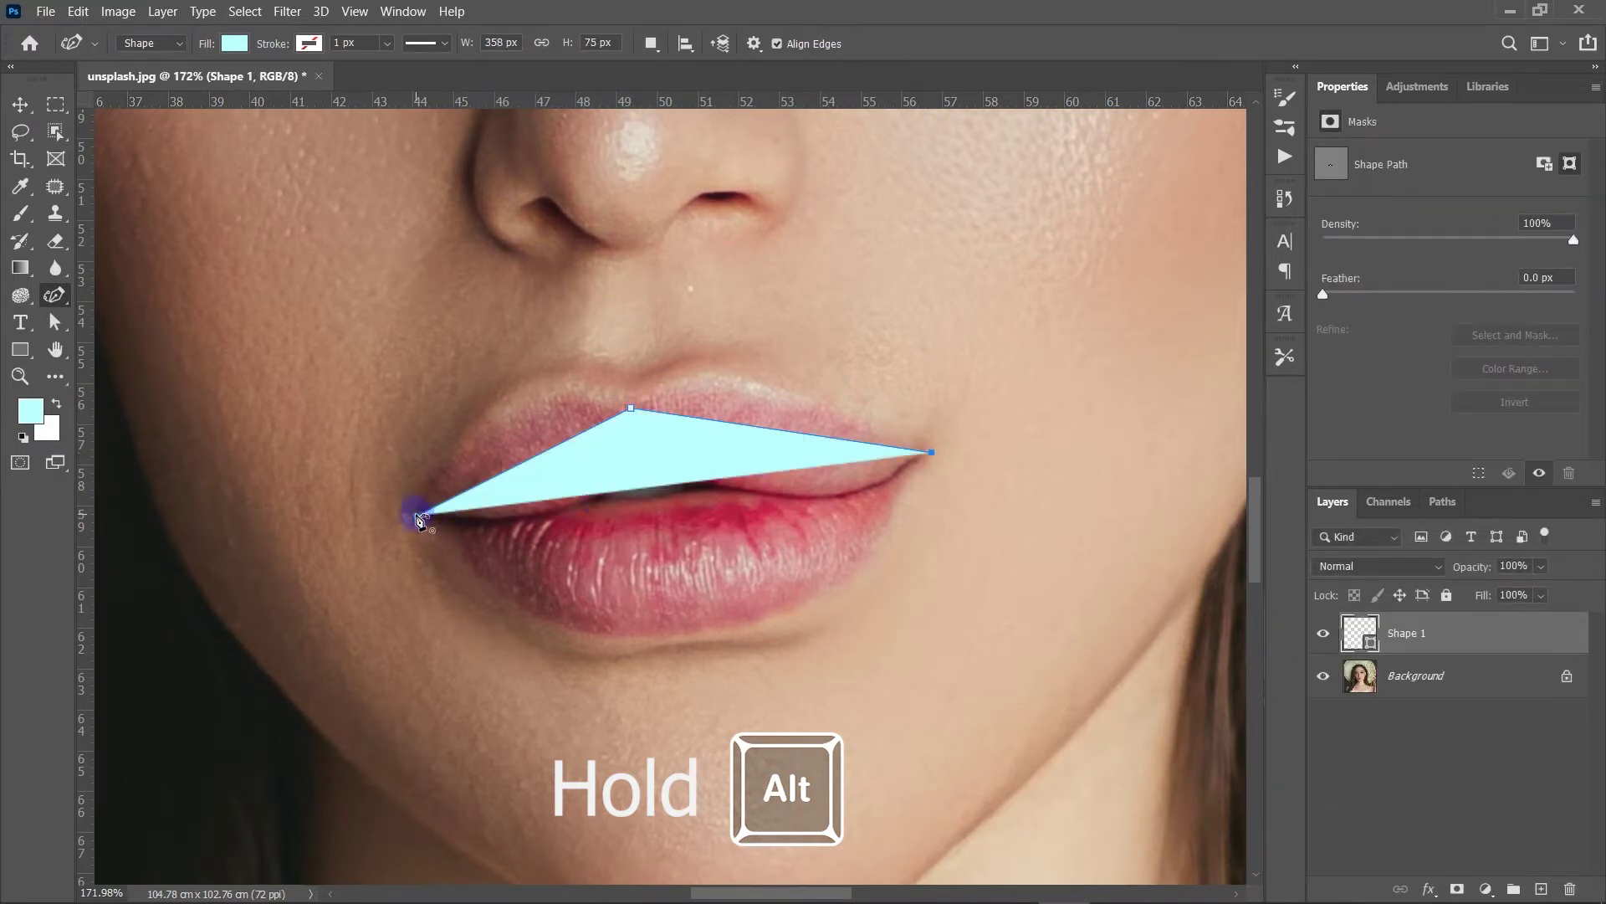
# Set the shape's Fill to No Color and refine the upper-lip outline with extra anchors.
pyautogui.click(241, 46)
pyautogui.click(112, 82)
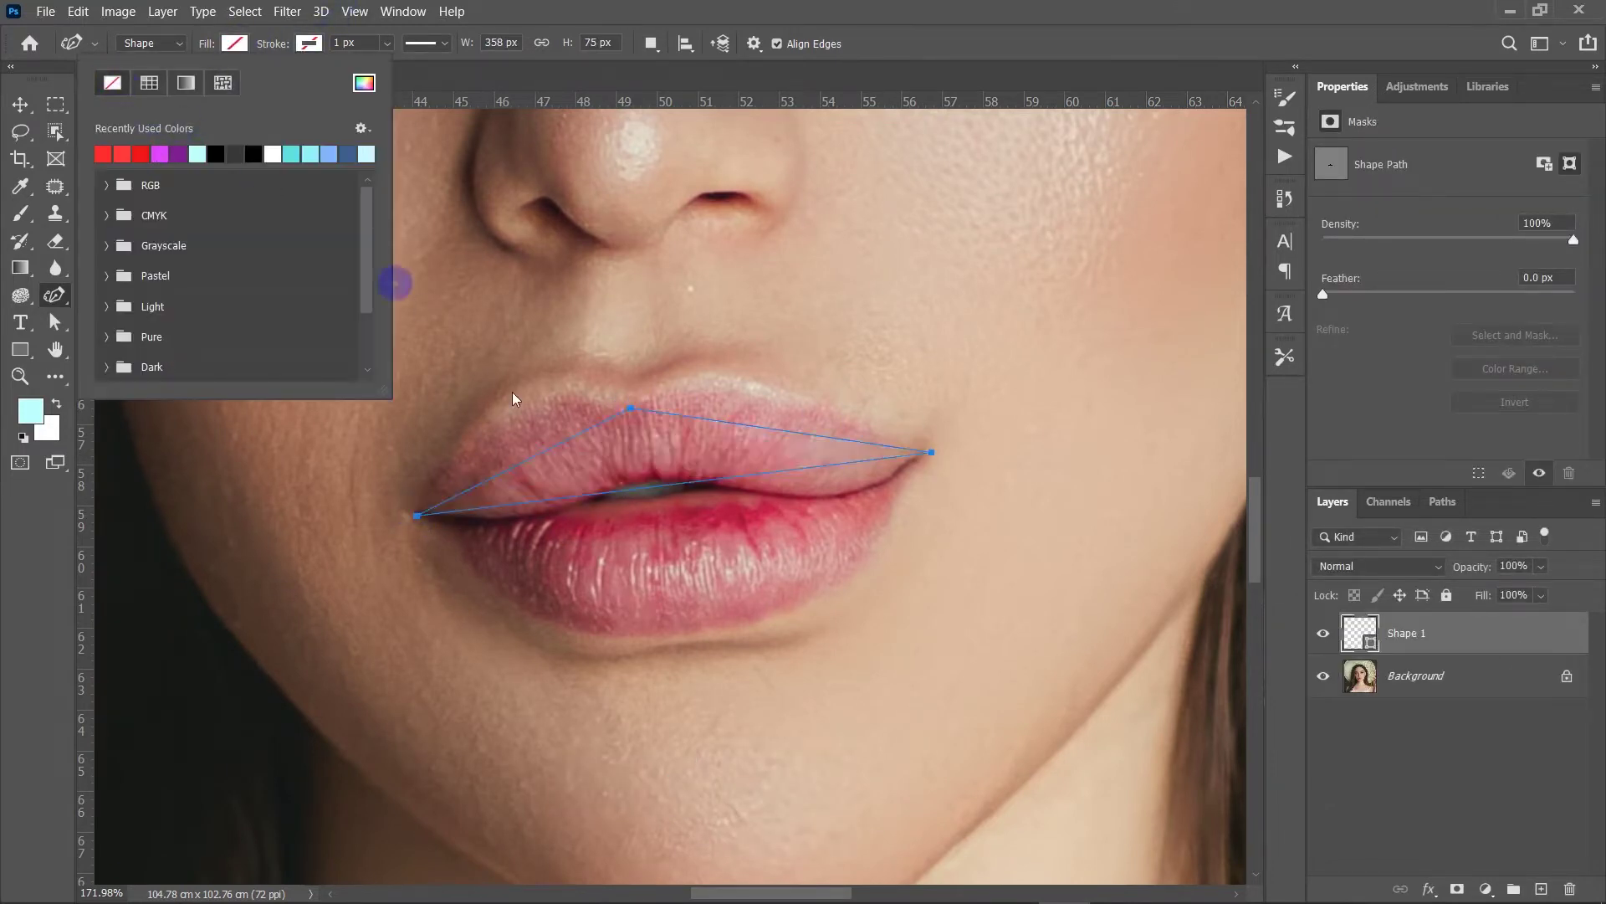
pyautogui.moveTo(551, 455); pyautogui.dragTo(544, 404)
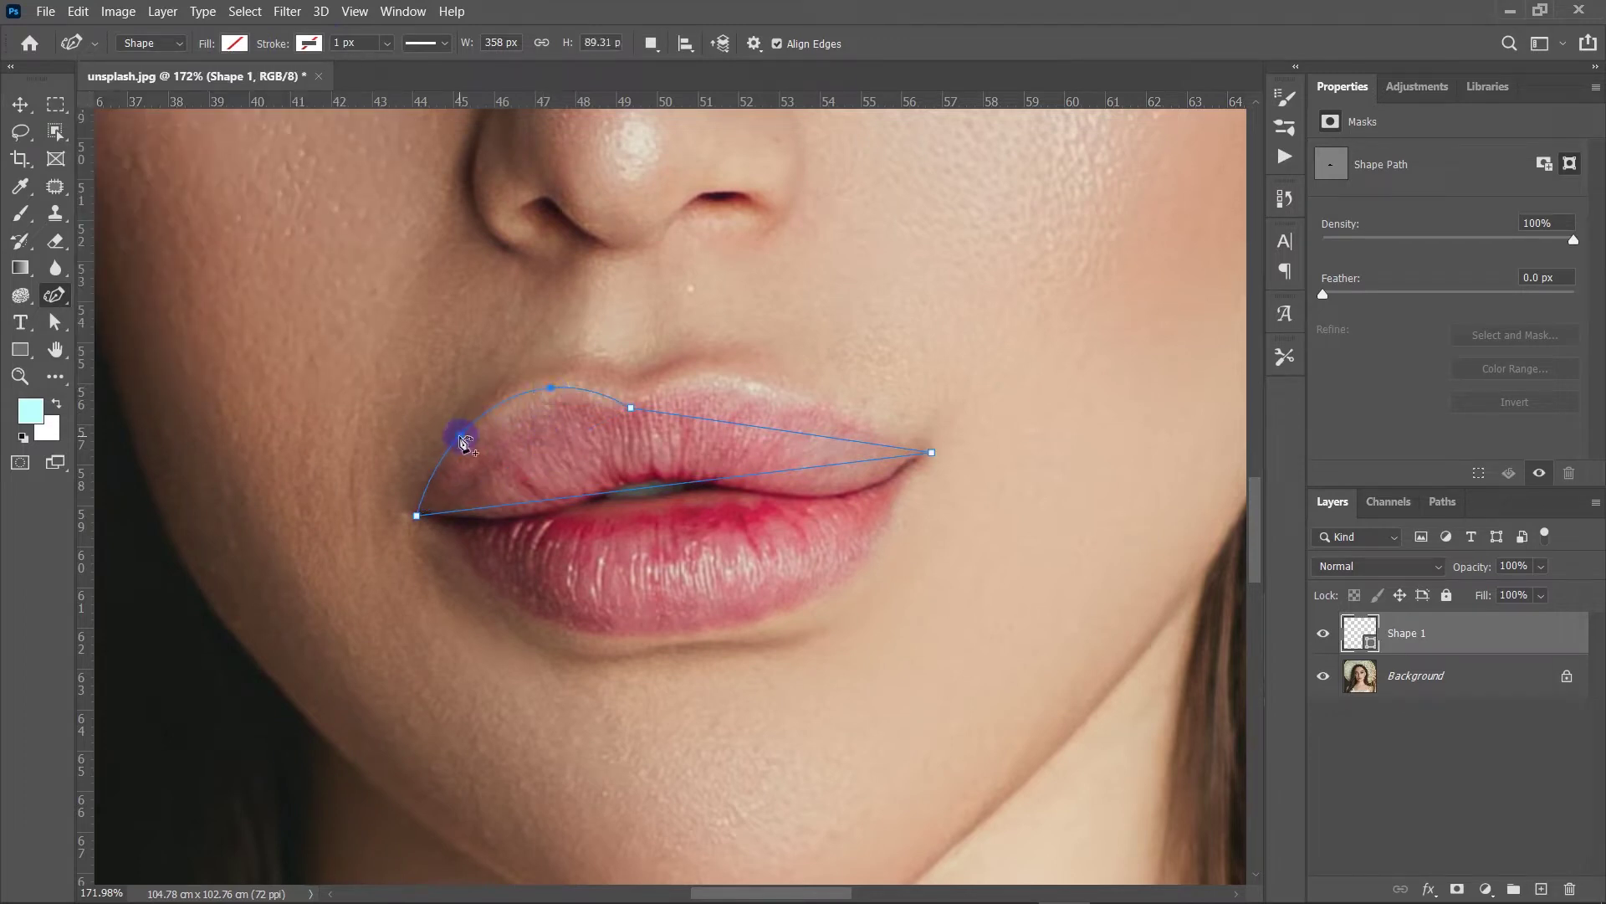
pyautogui.click(432, 477)
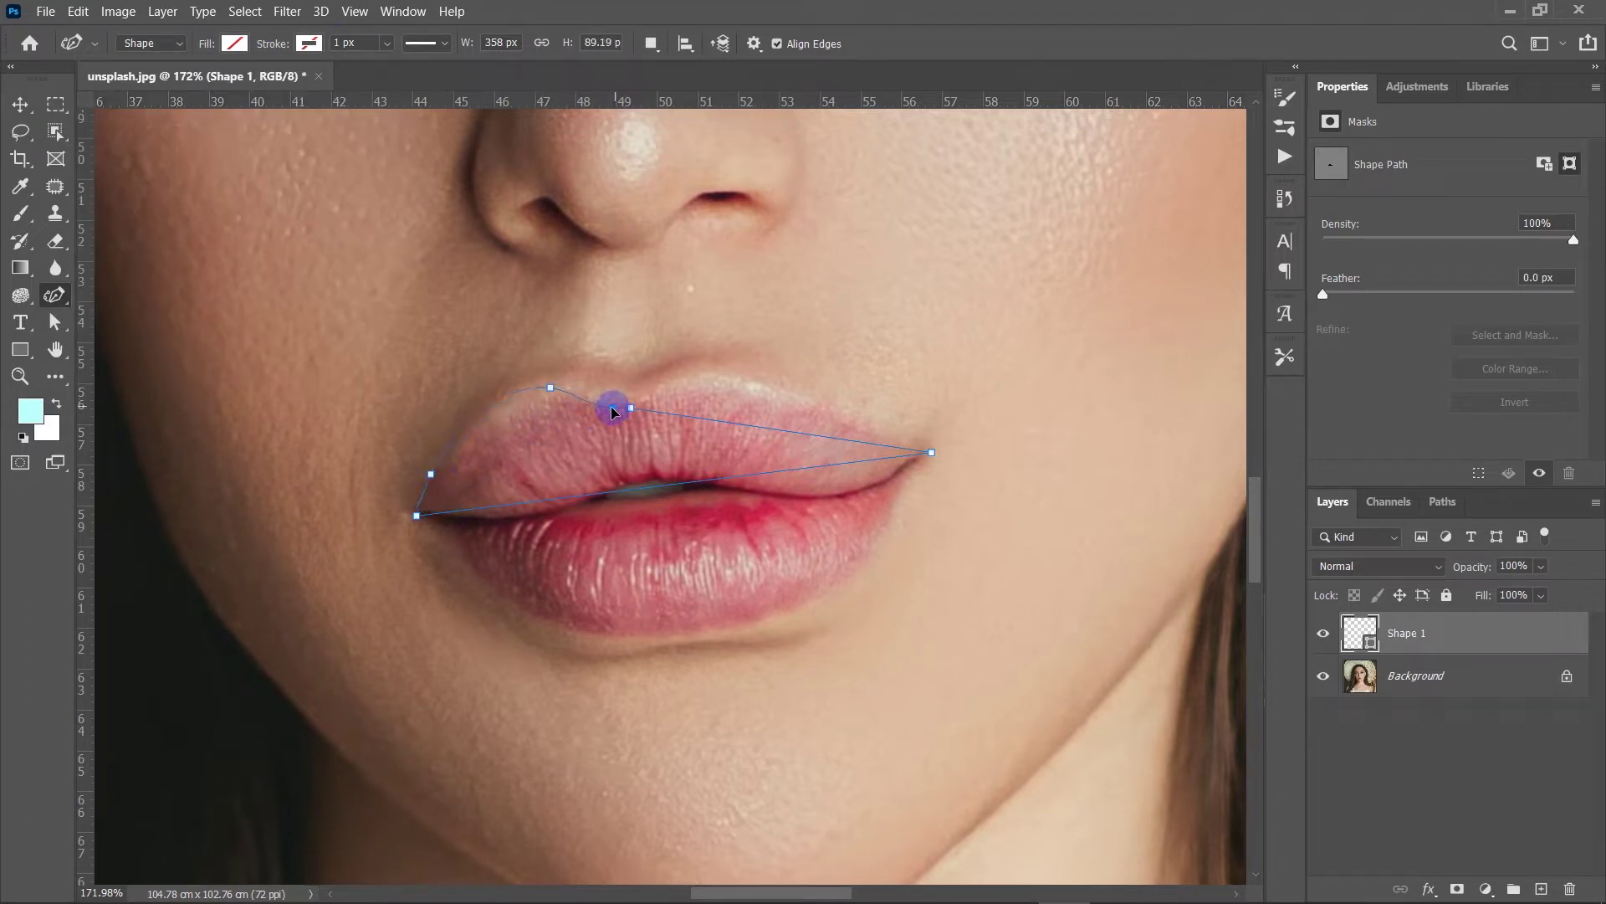
pyautogui.click(550, 390)
pyautogui.click(661, 411)
pyautogui.moveTo(703, 422)
pyautogui.mouseDown()
pyautogui.moveTo(691, 375)
pyautogui.moveTo(662, 389)
pyautogui.mouseUp()
# Add anchors along the right and lower lip curves, then load the outline as a selection.
pyautogui.click(816, 400)
pyautogui.moveTo(771, 475); pyautogui.dragTo(674, 630)
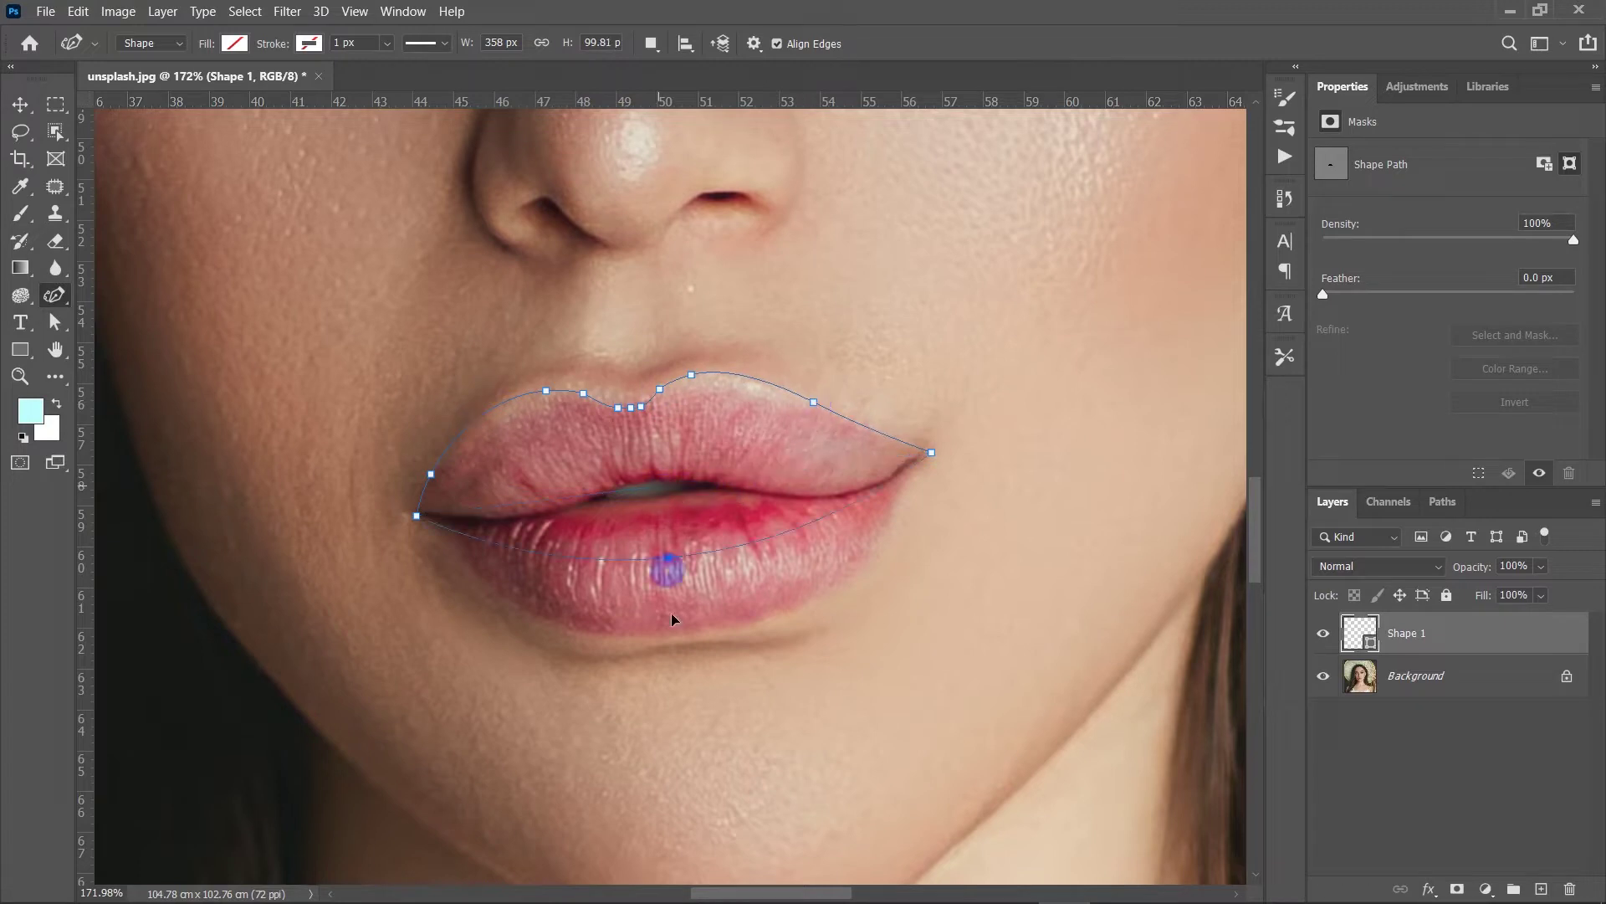
pyautogui.click(816, 588)
pyautogui.click(916, 487)
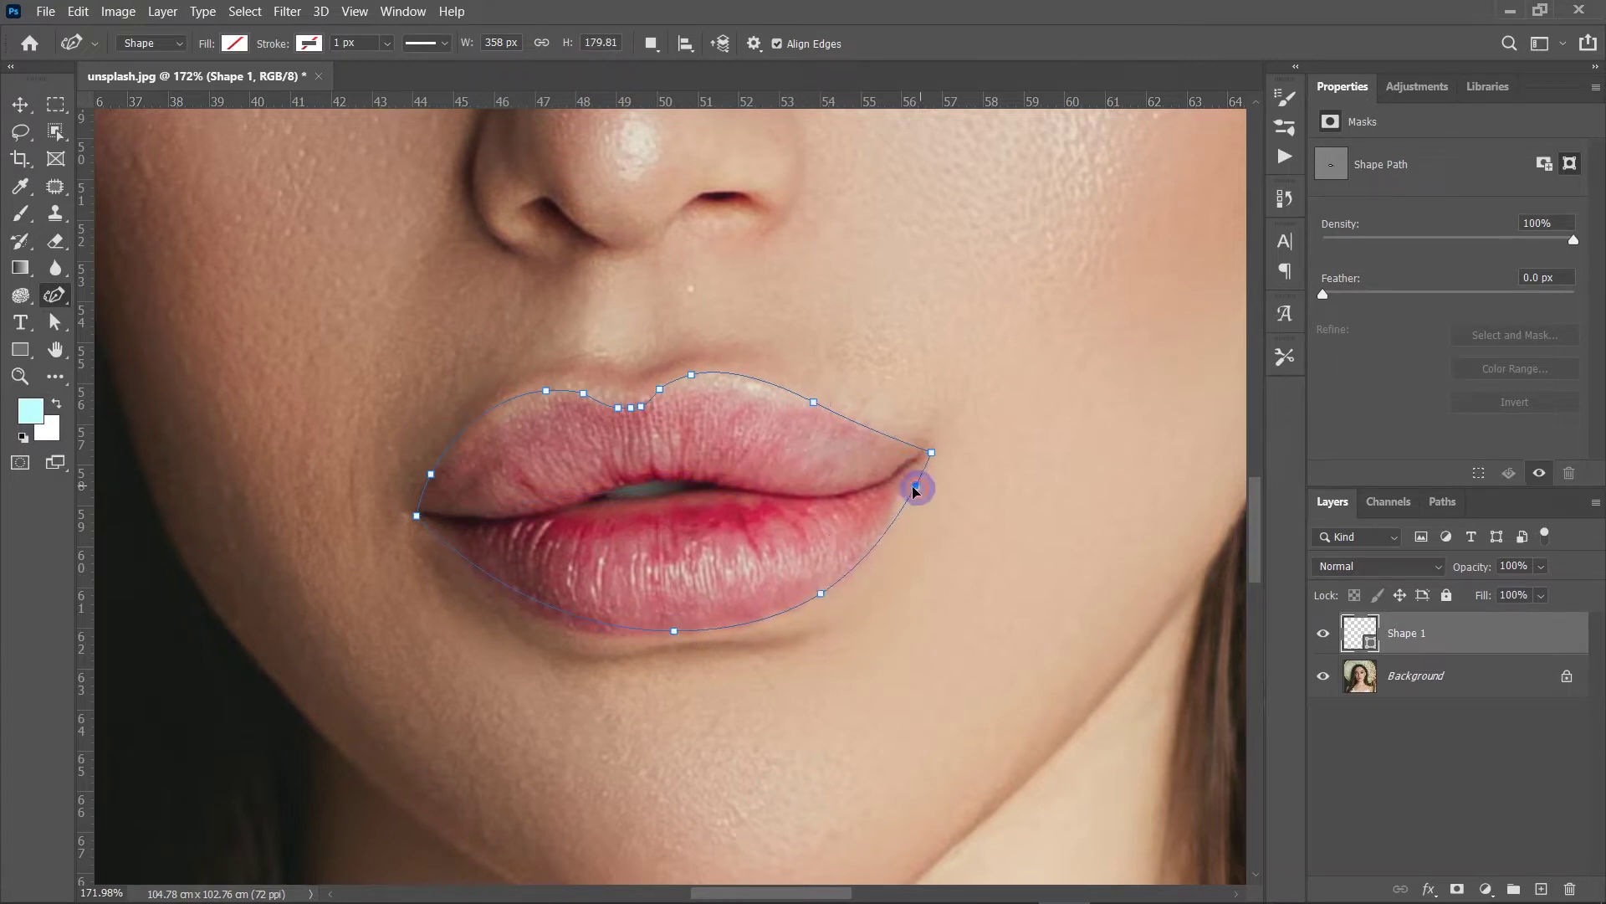
pyautogui.click(548, 603)
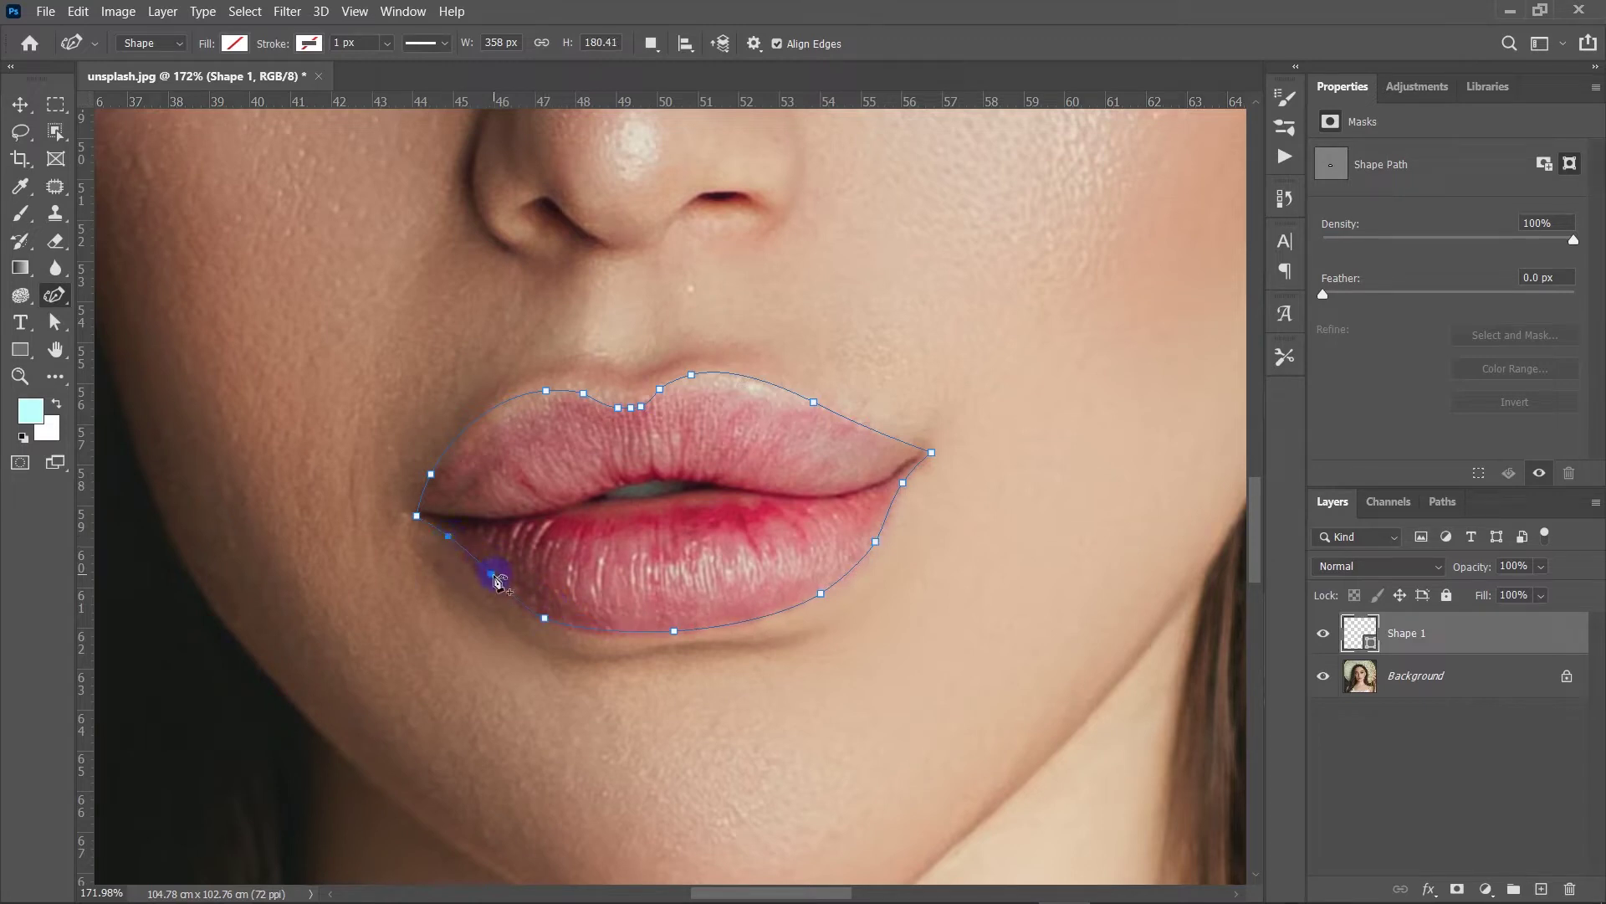
pyautogui.keyDown('ctrl'); pyautogui.click(1353, 642); pyautogui.keyUp('ctrl')
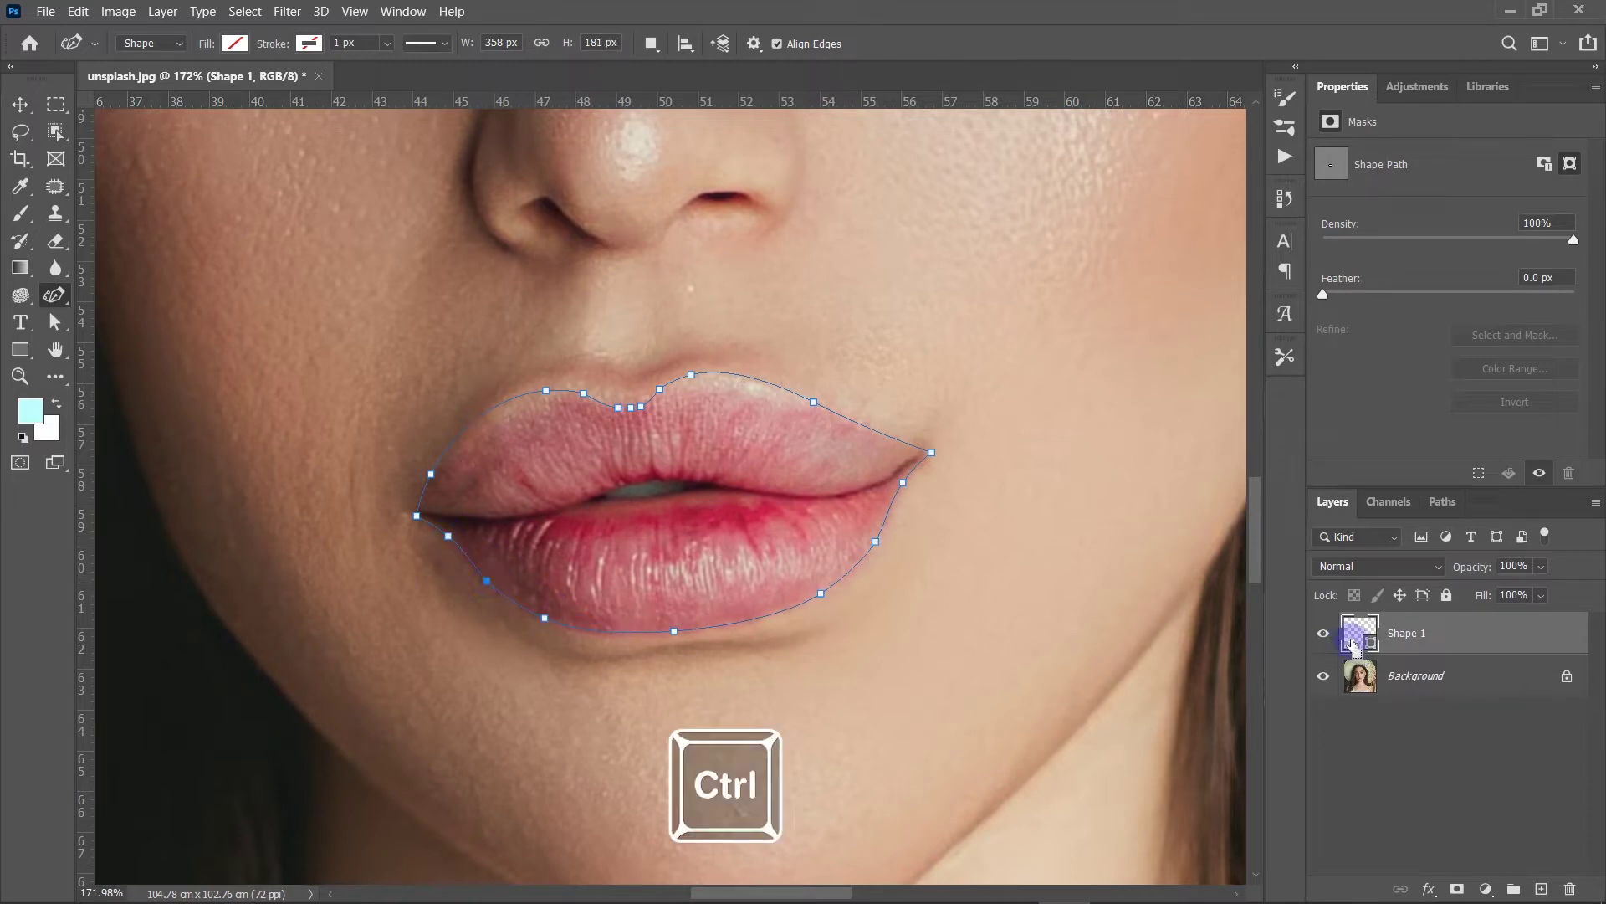
# Subtract the open mouth gap from the lip selection with the Lasso tool.
pyautogui.press('l')
pyautogui.click(184, 43)
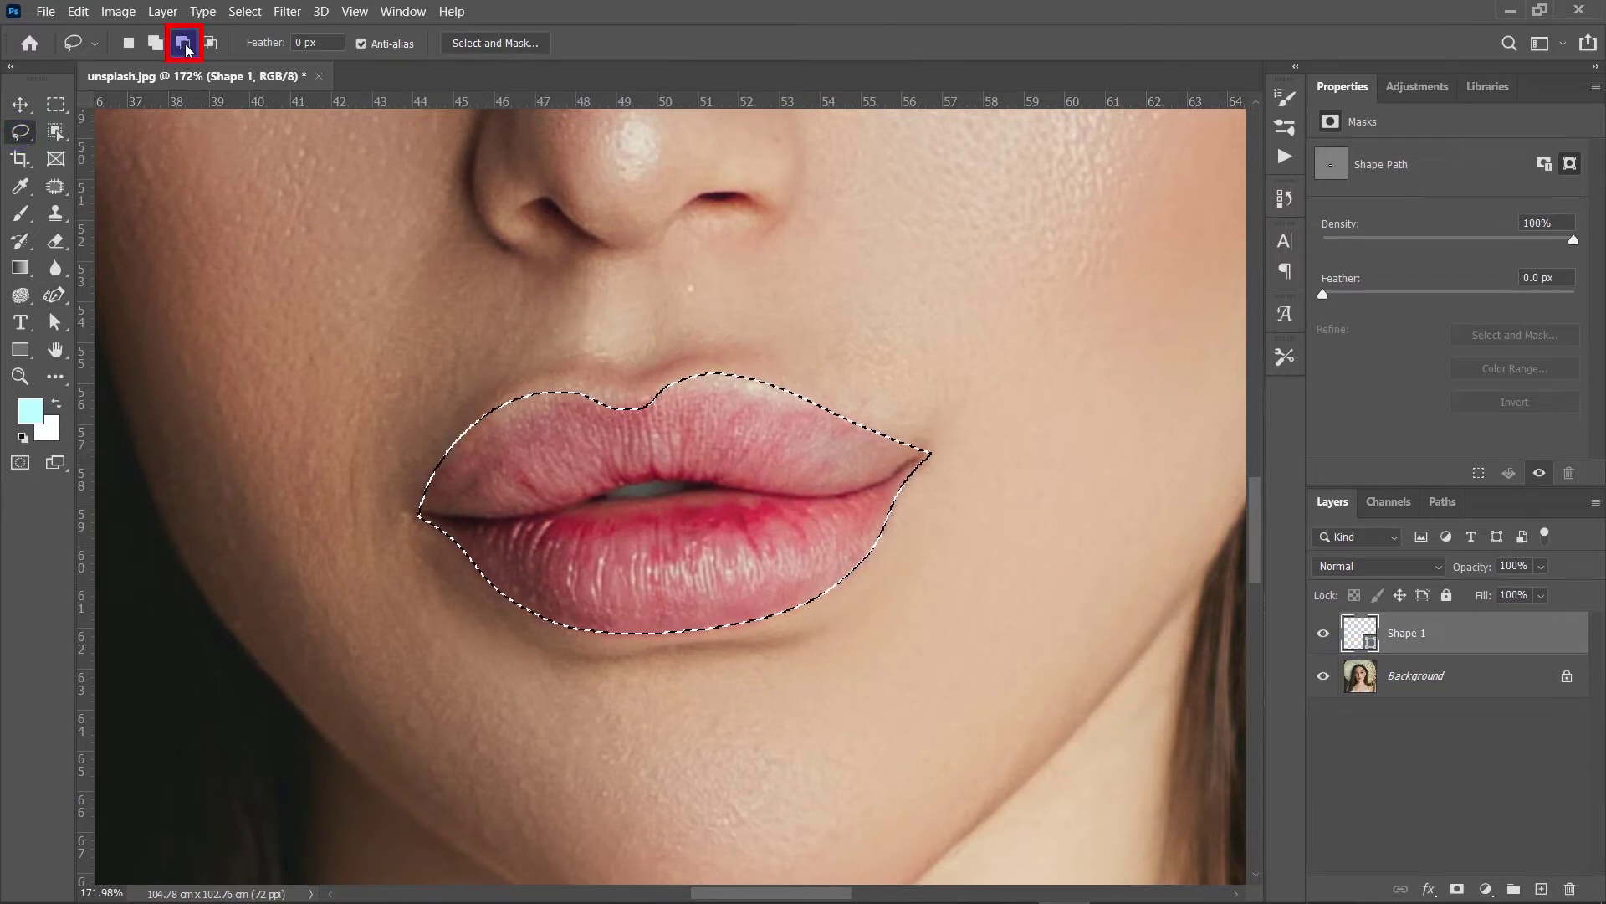
pyautogui.scroll(3, 593, 519)
pyautogui.scroll(2, 538, 495)
pyautogui.moveTo(530, 495); pyautogui.dragTo(604, 469)
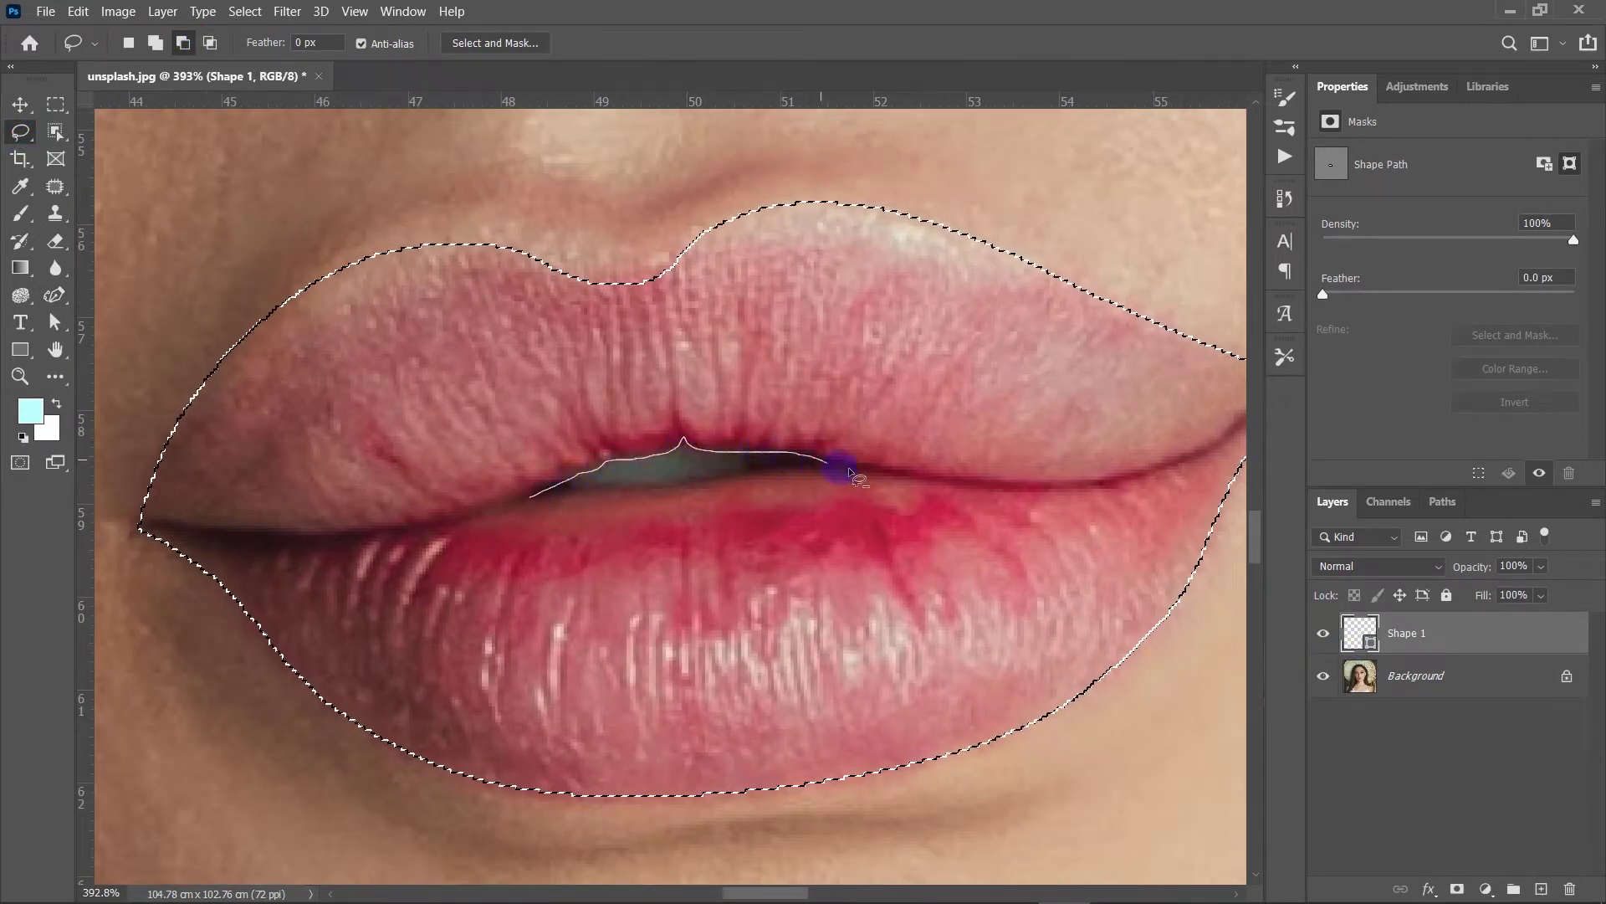
pyautogui.moveTo(550, 503); pyautogui.dragTo(535, 500)
pyautogui.scroll(-2, 667, 574)
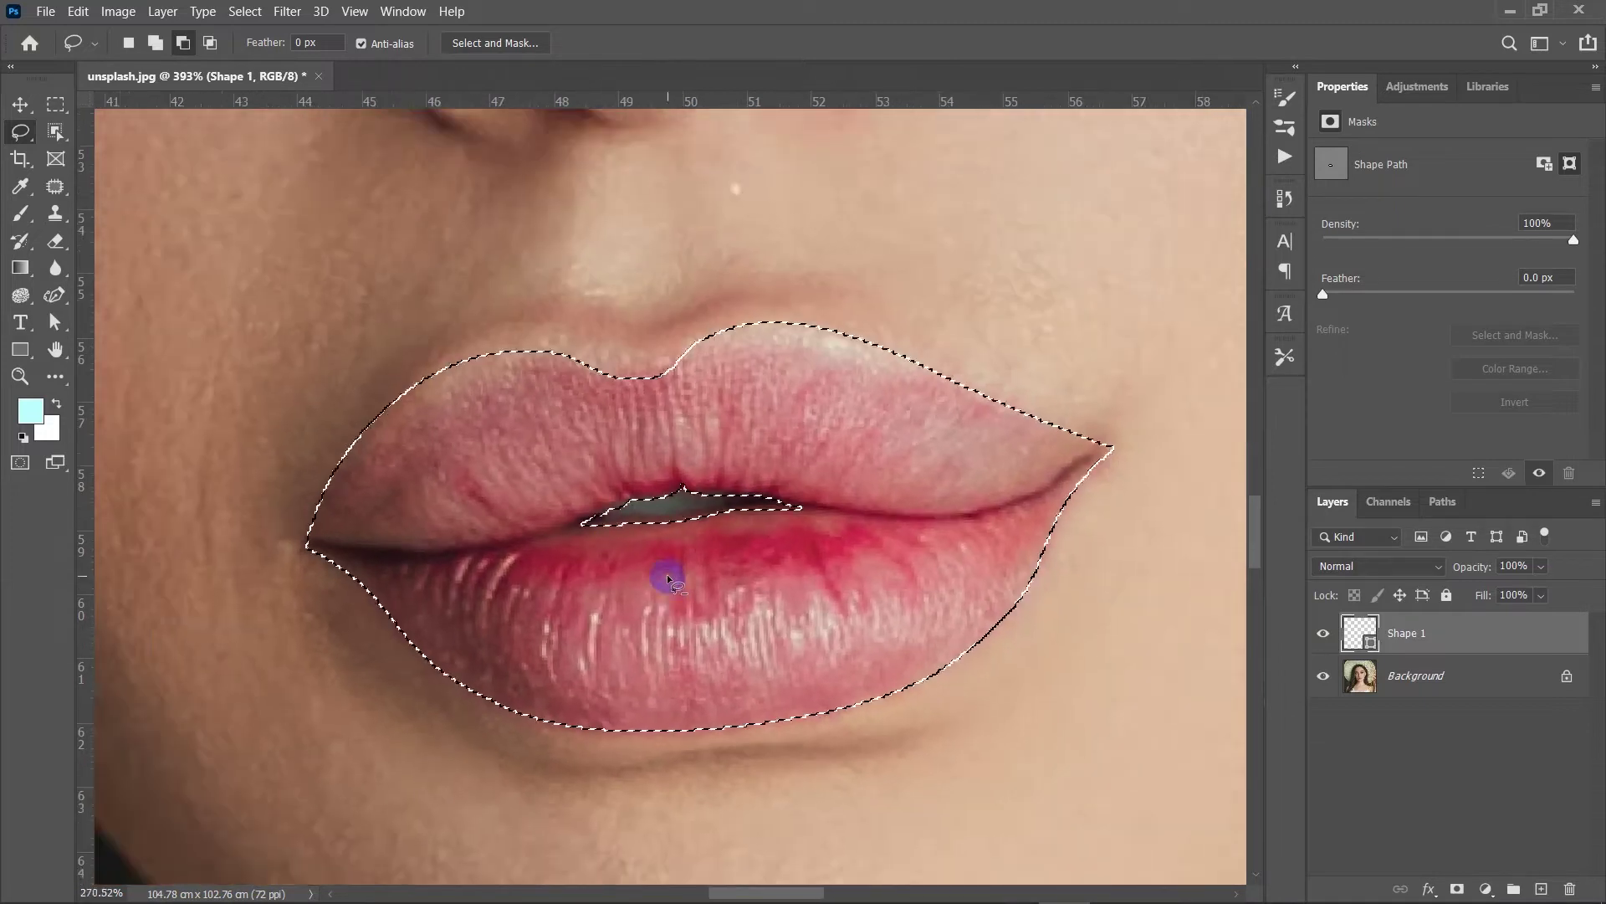
pyautogui.scroll(-3, 836, 603)
# Add a Solid Color fill layer in bright red (fe1919) over the selected lips.
pyautogui.click(1488, 888)
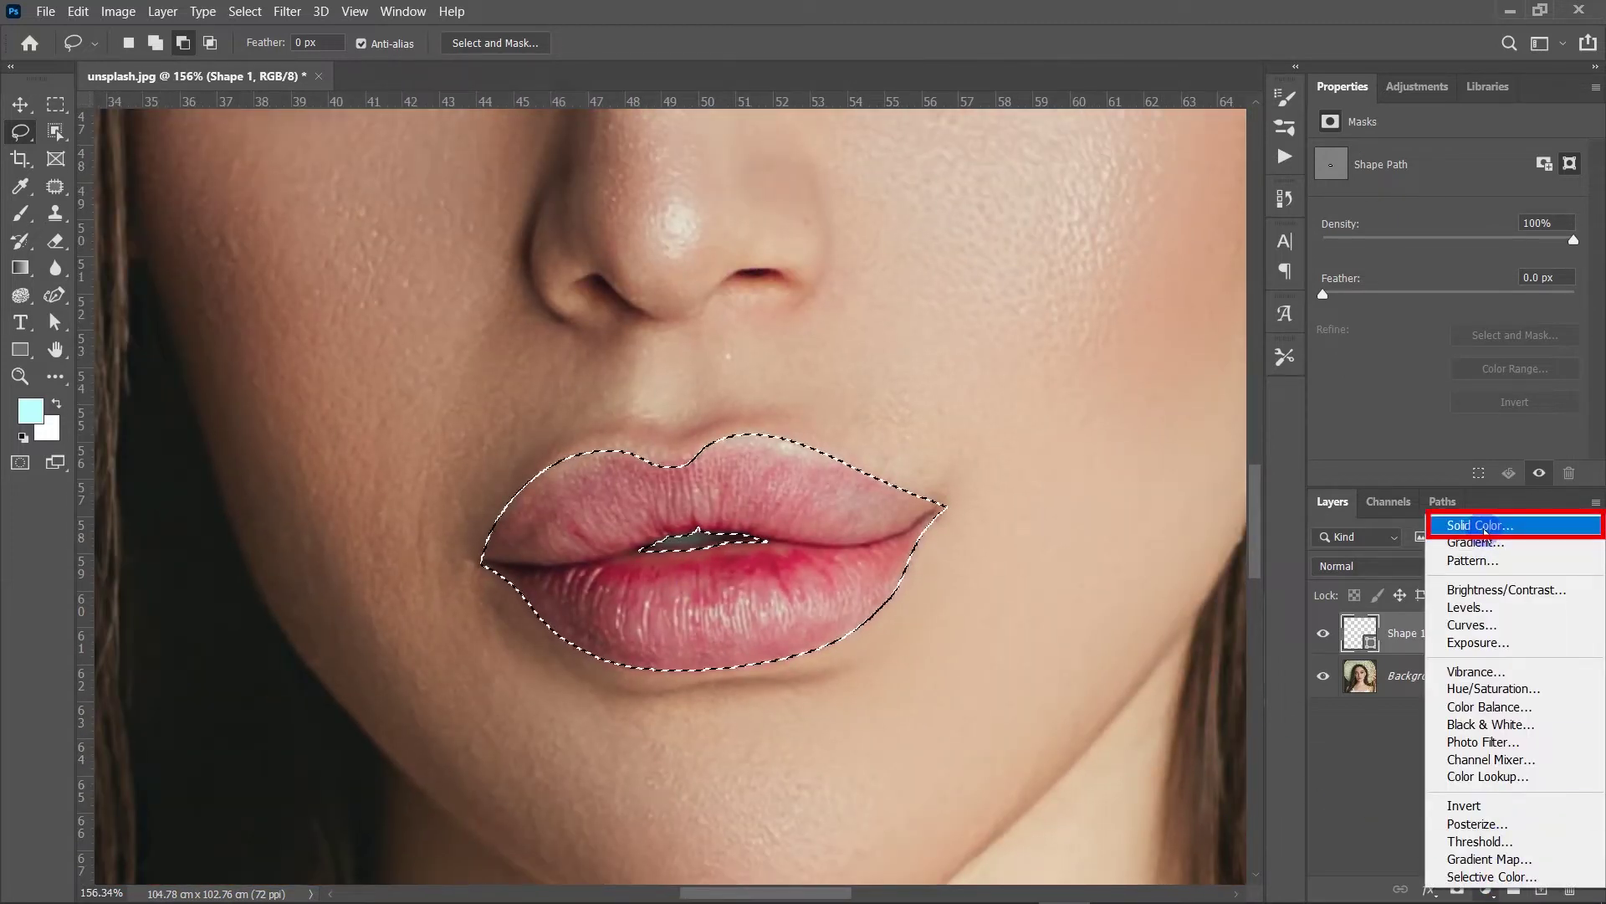
pyautogui.click(1473, 525)
pyautogui.click(1336, 113)
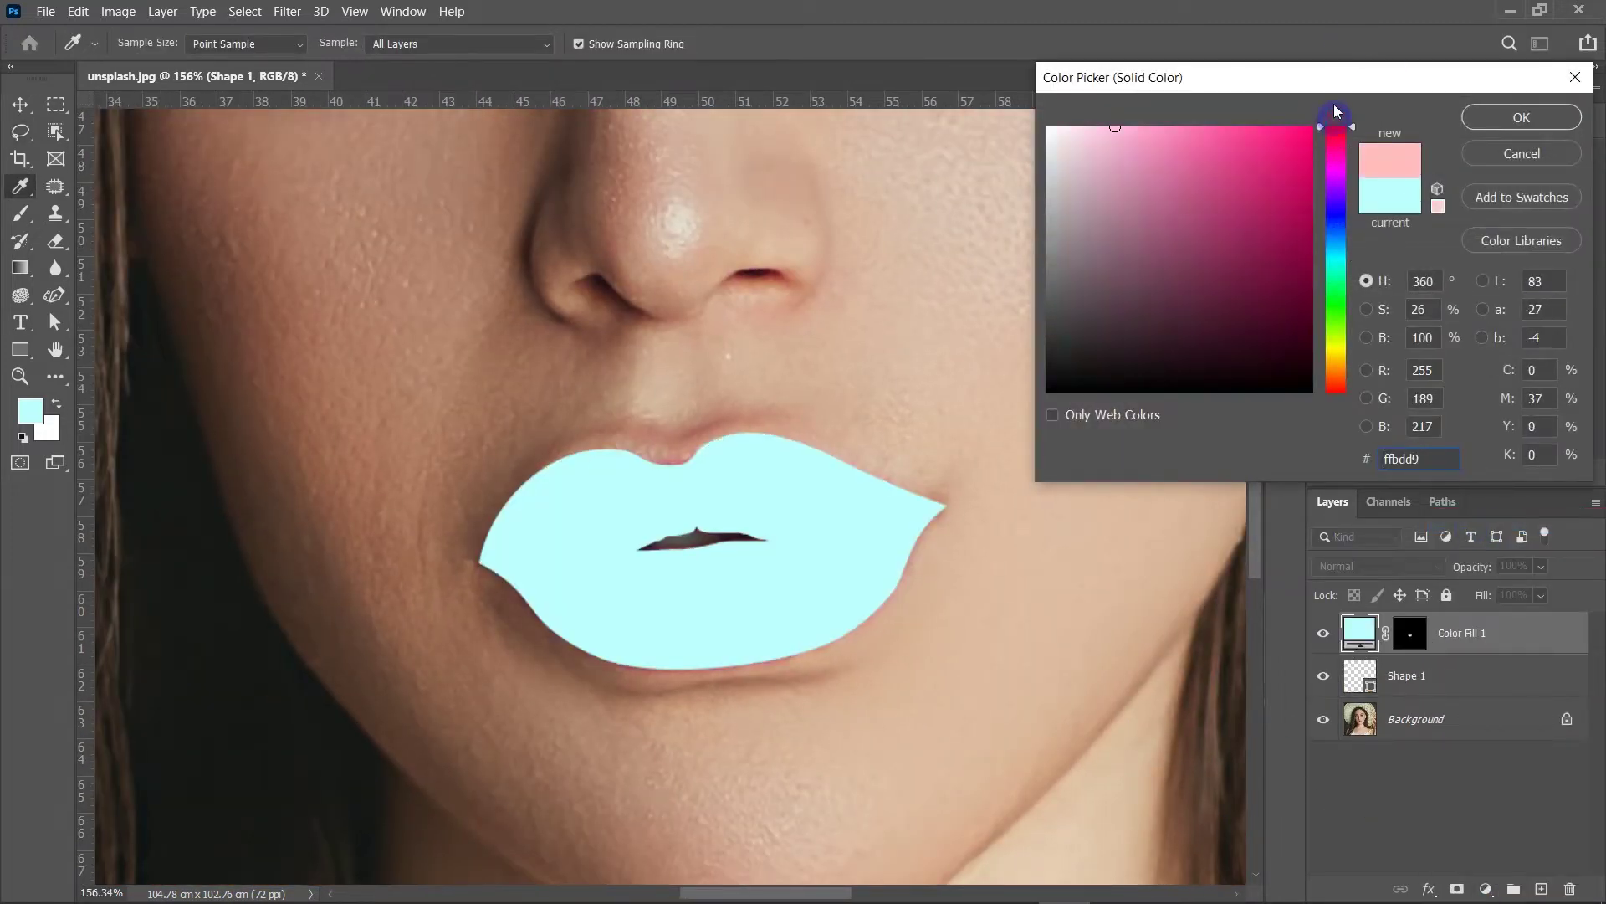
pyautogui.click(1286, 126)
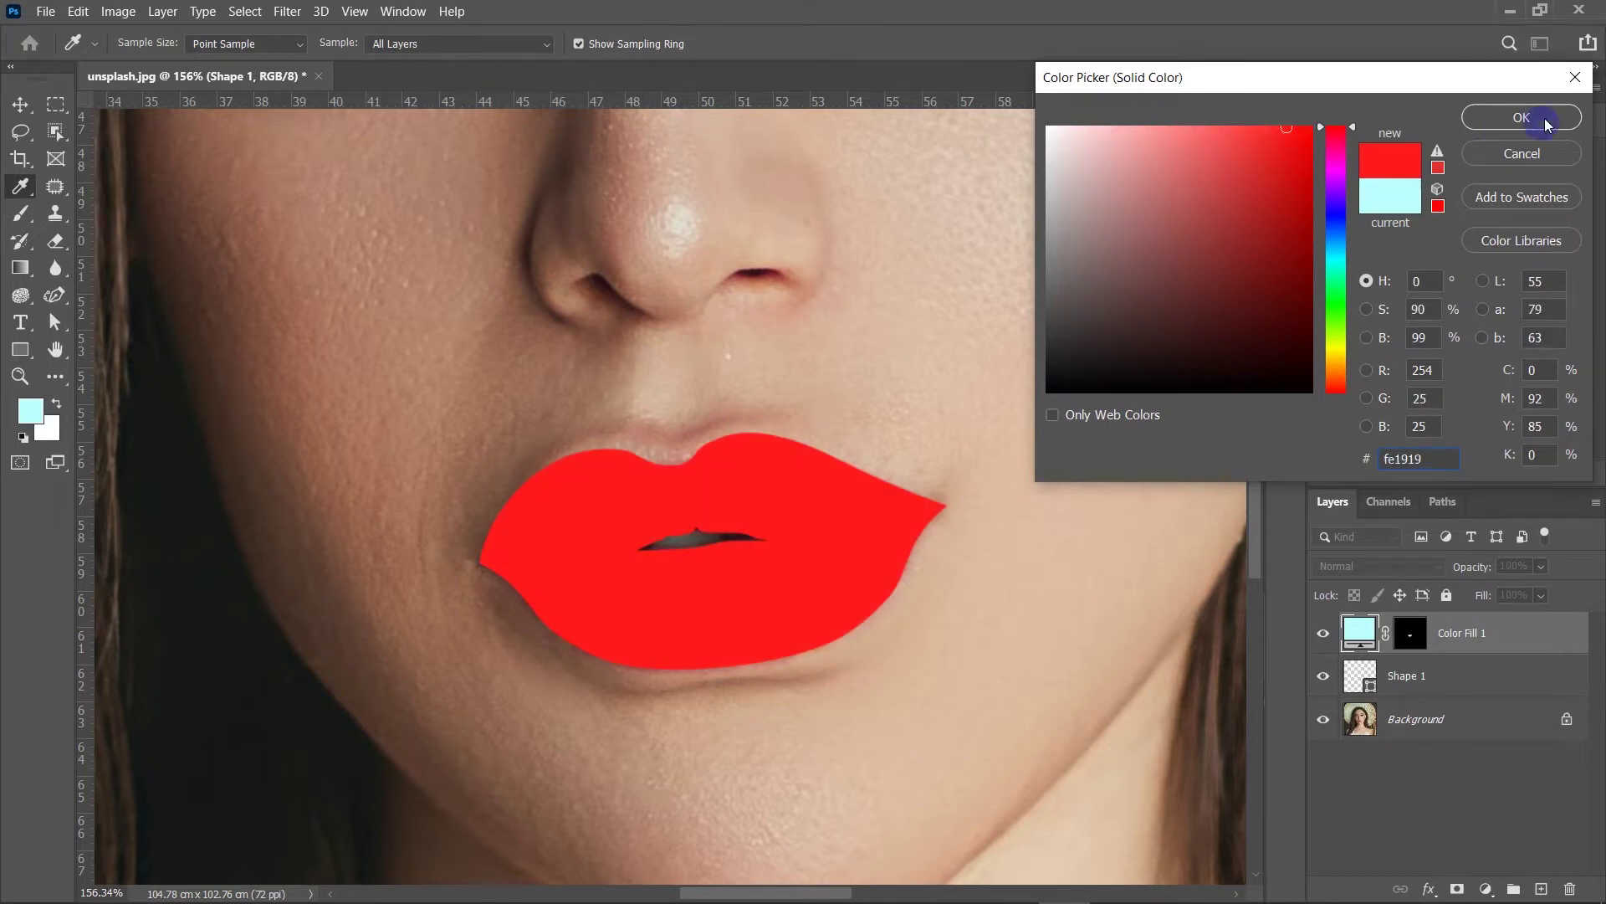
pyautogui.click(1538, 123)
pyautogui.click(1414, 566)
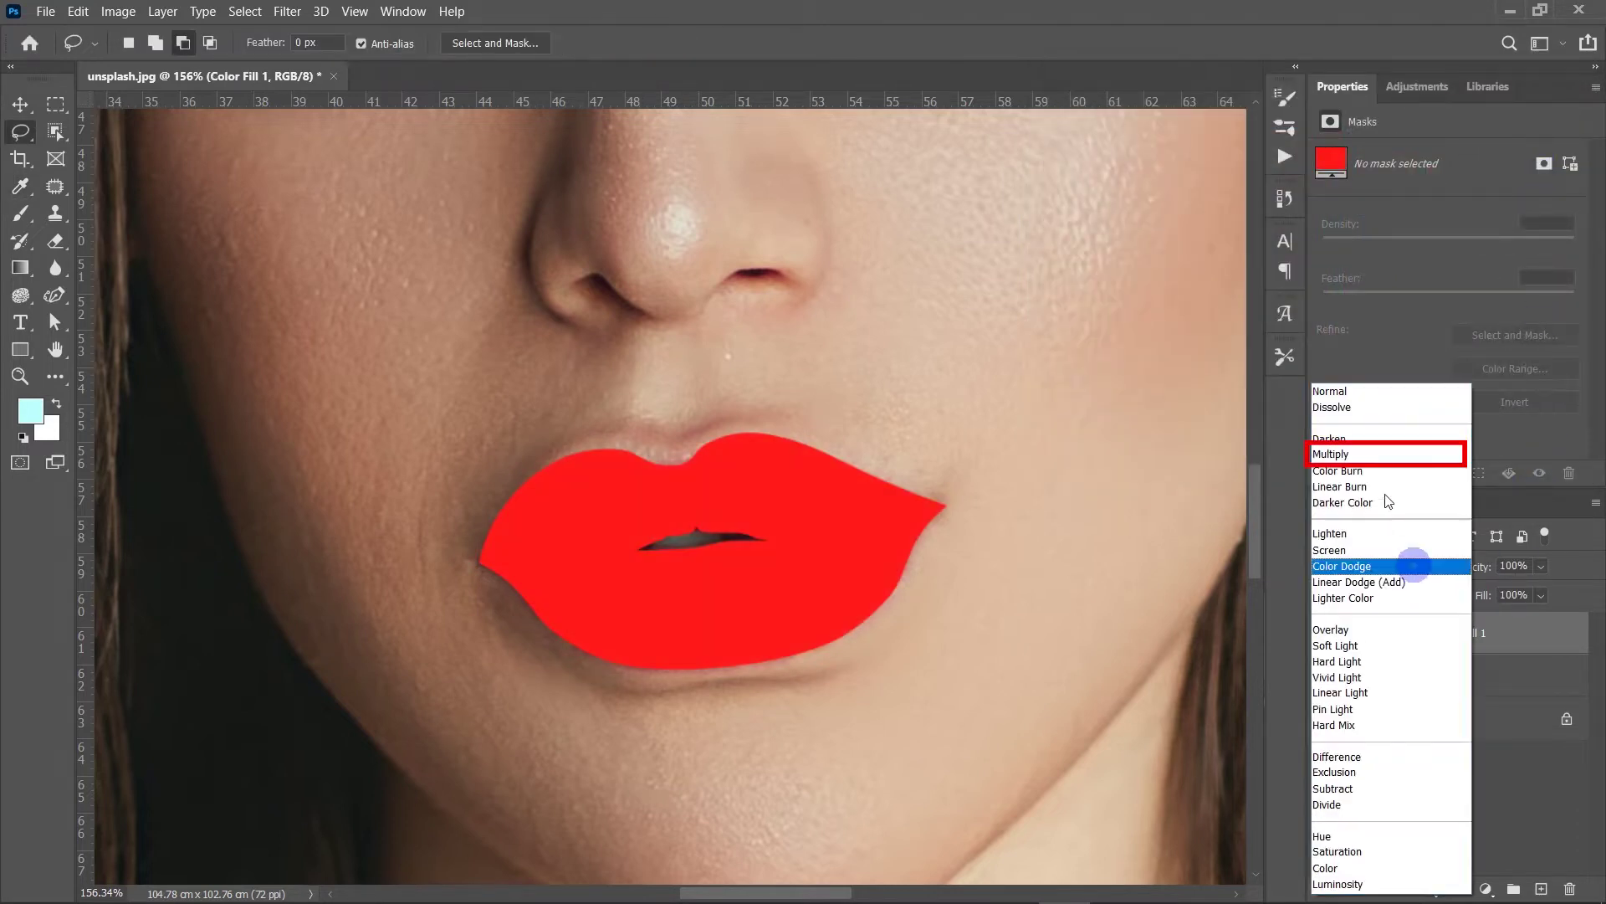
# Set the red fill to Multiply and feather its mask by 6 px.
pyautogui.click(1344, 456)
pyautogui.click(1412, 633)
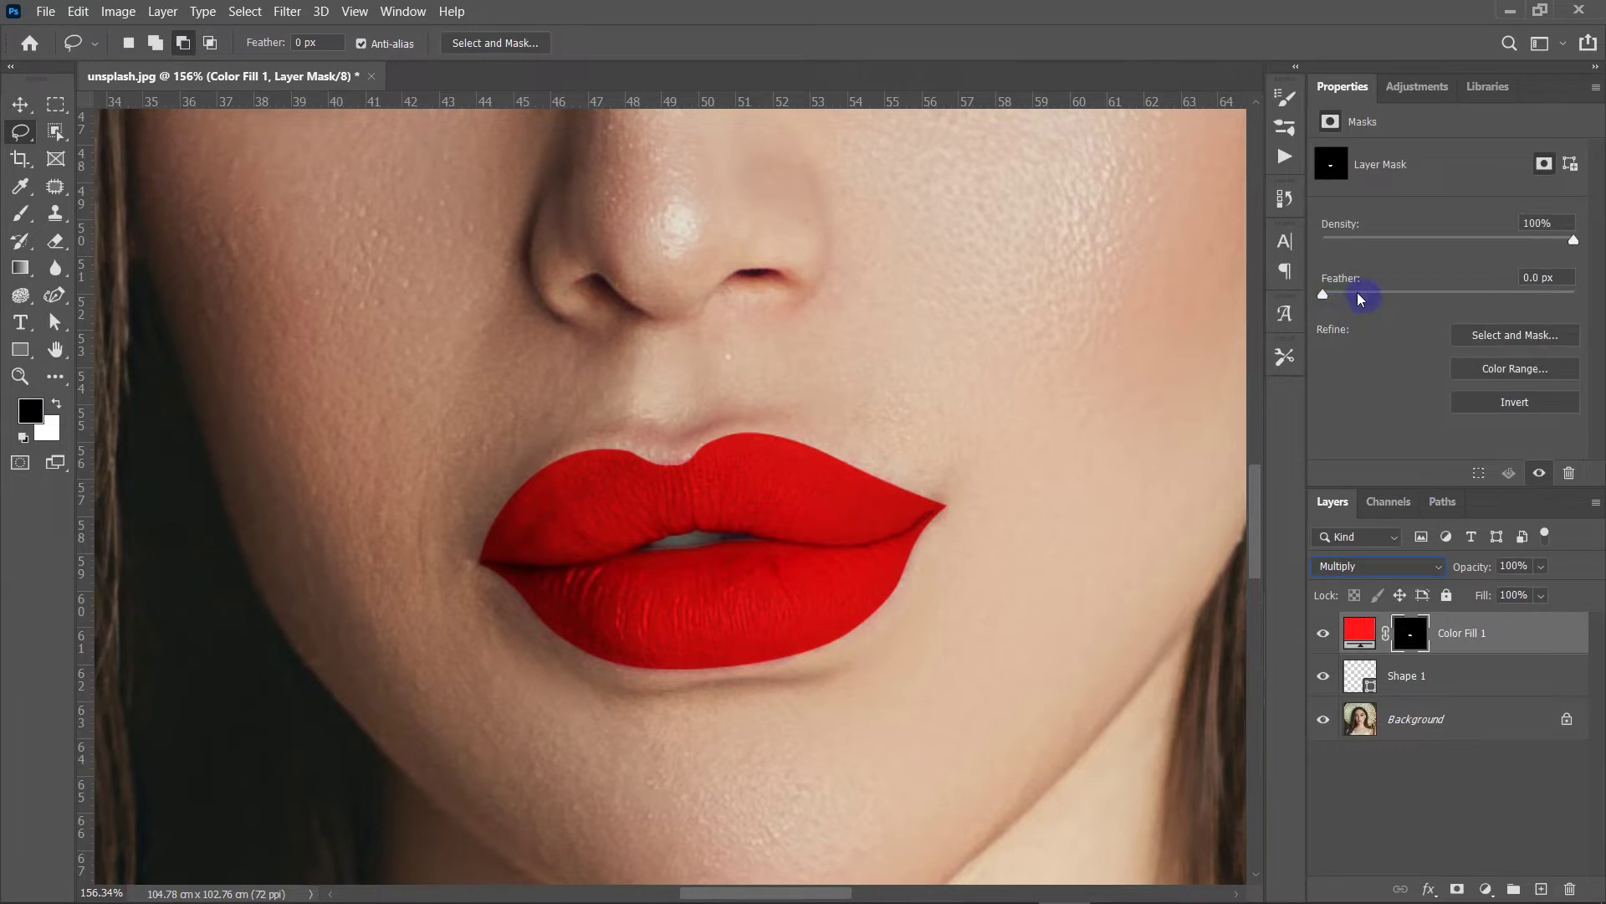
pyautogui.moveTo(1394, 297); pyautogui.dragTo(1397, 298)
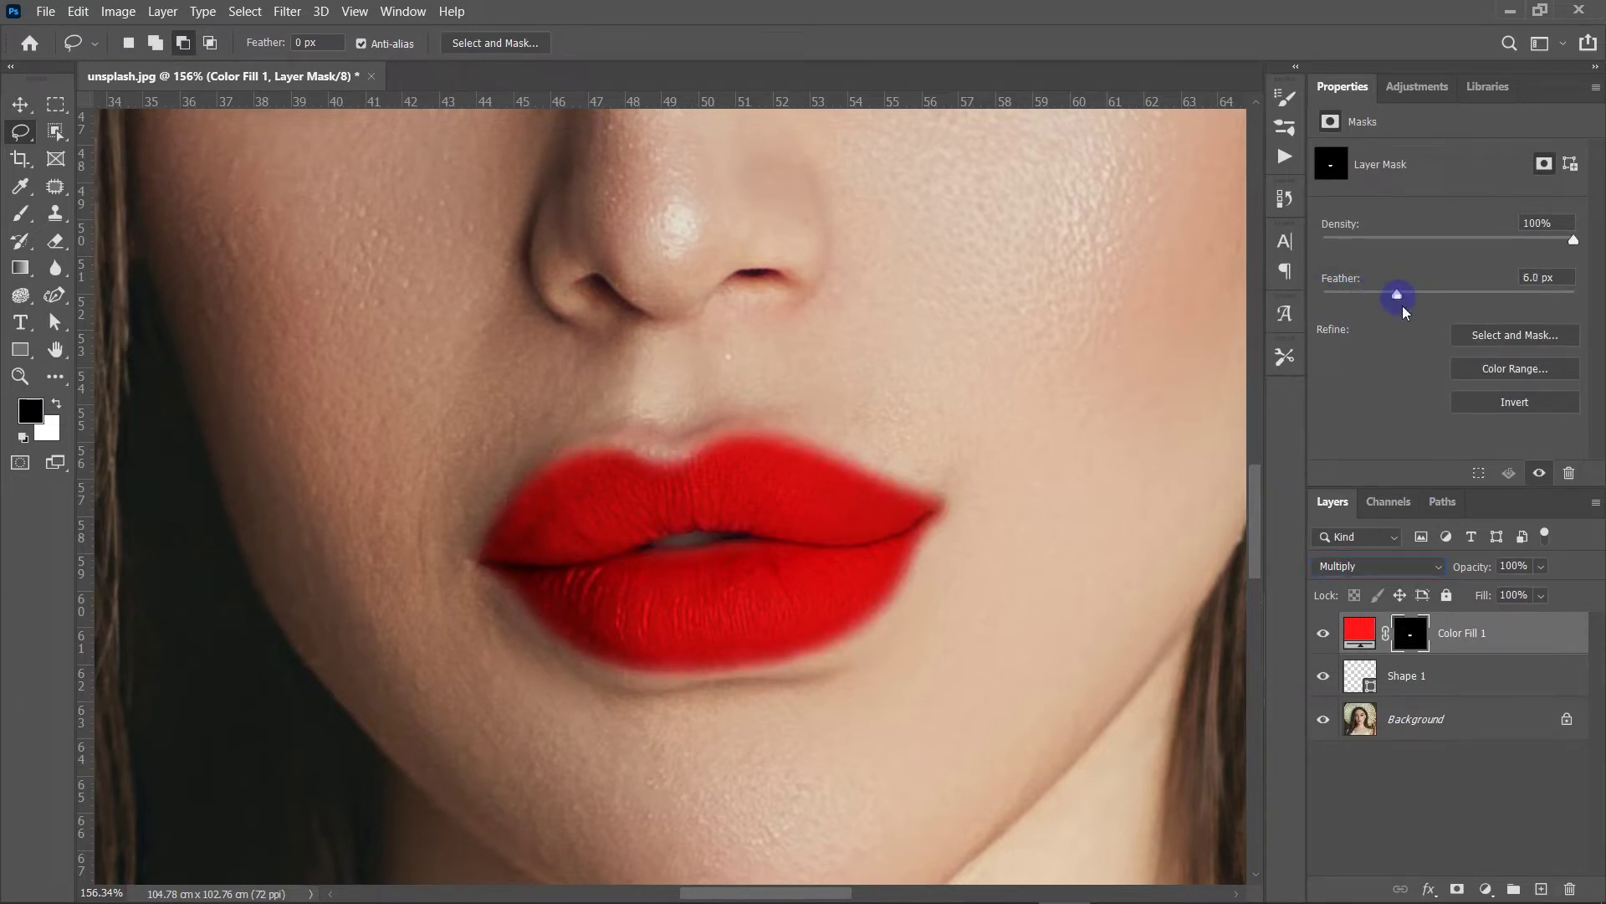
# Split the Blend If This Layer sliders so darker lip texture shows through the red.
pyautogui.click(1570, 642)
pyautogui.doubleClick(1570, 642)
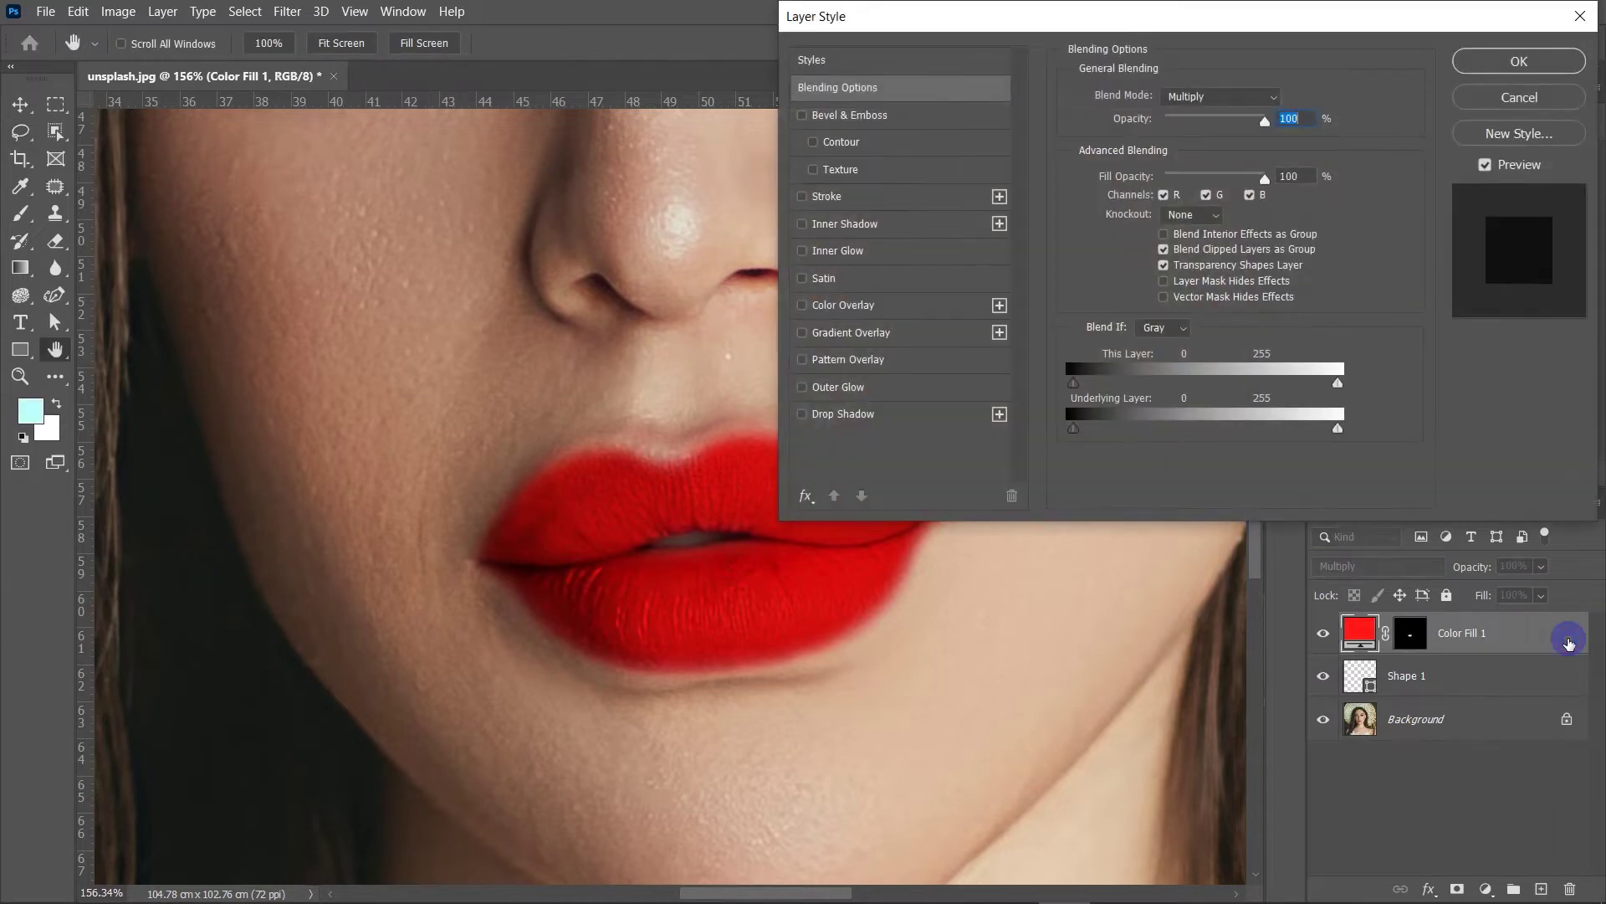
pyautogui.moveTo(1176, 390); pyautogui.dragTo(1207, 390)
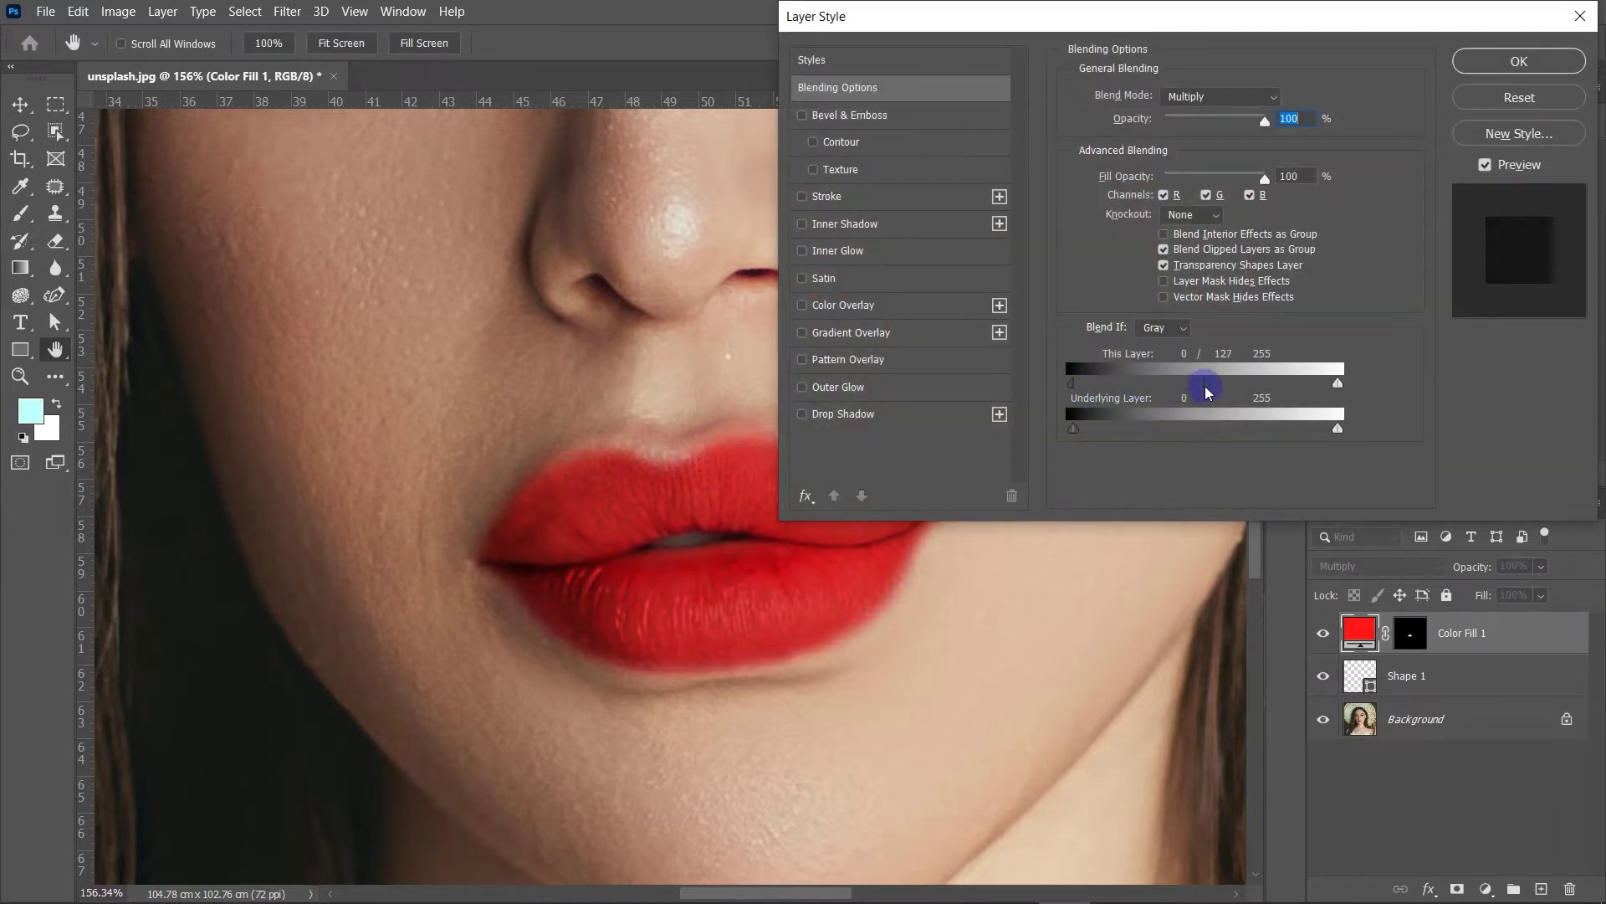
pyautogui.moveTo(1337, 382); pyautogui.dragTo(1159, 387)
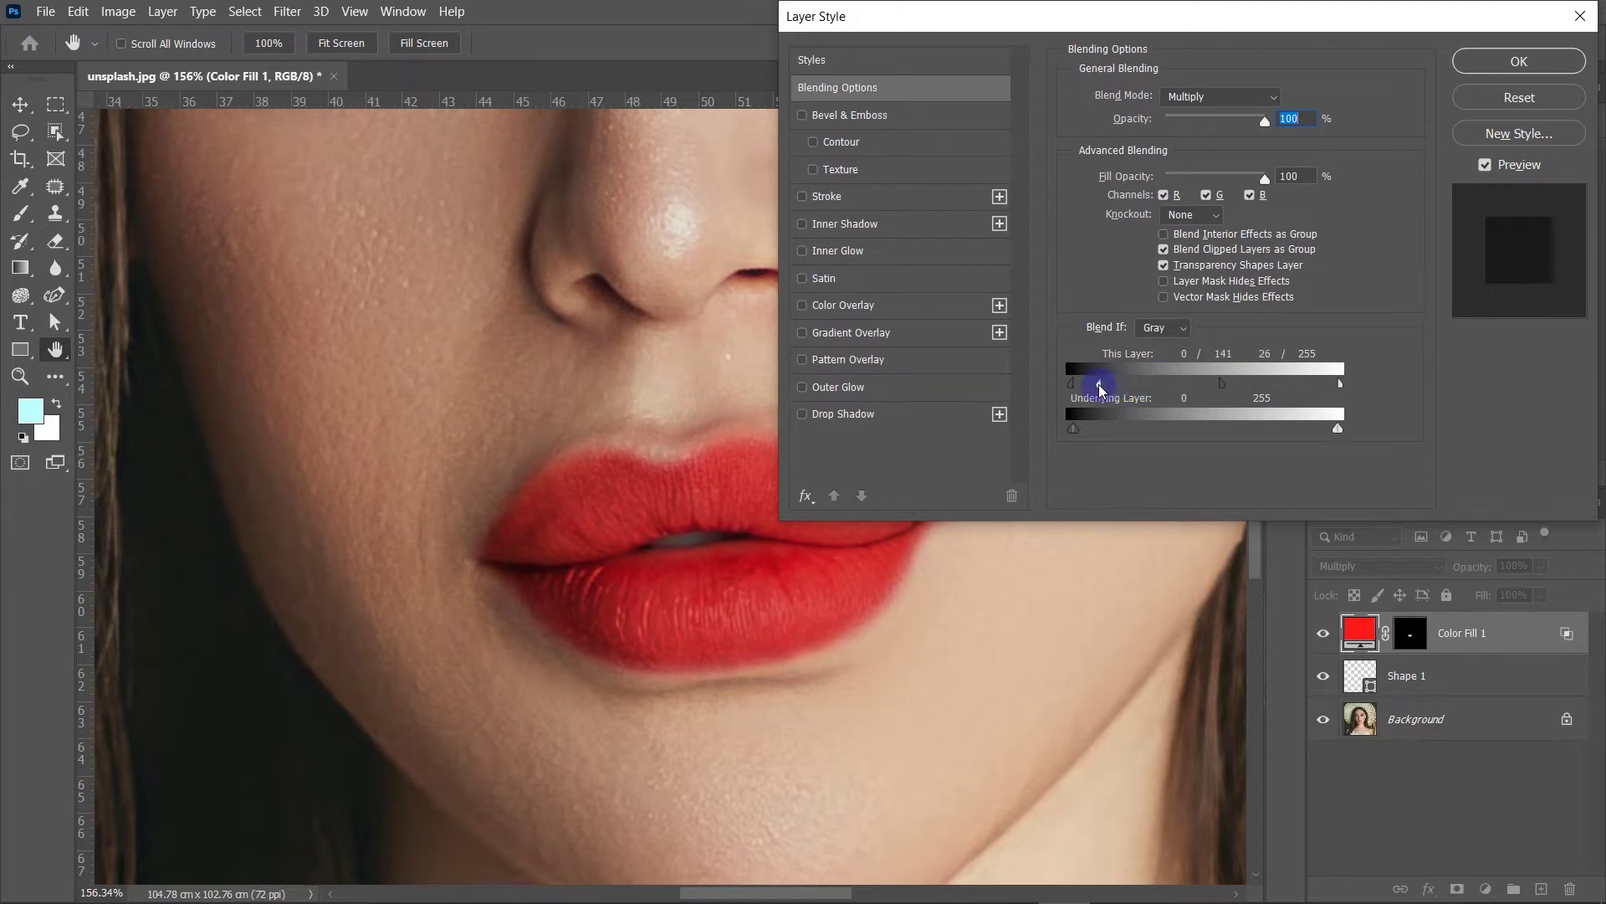
pyautogui.click(1535, 70)
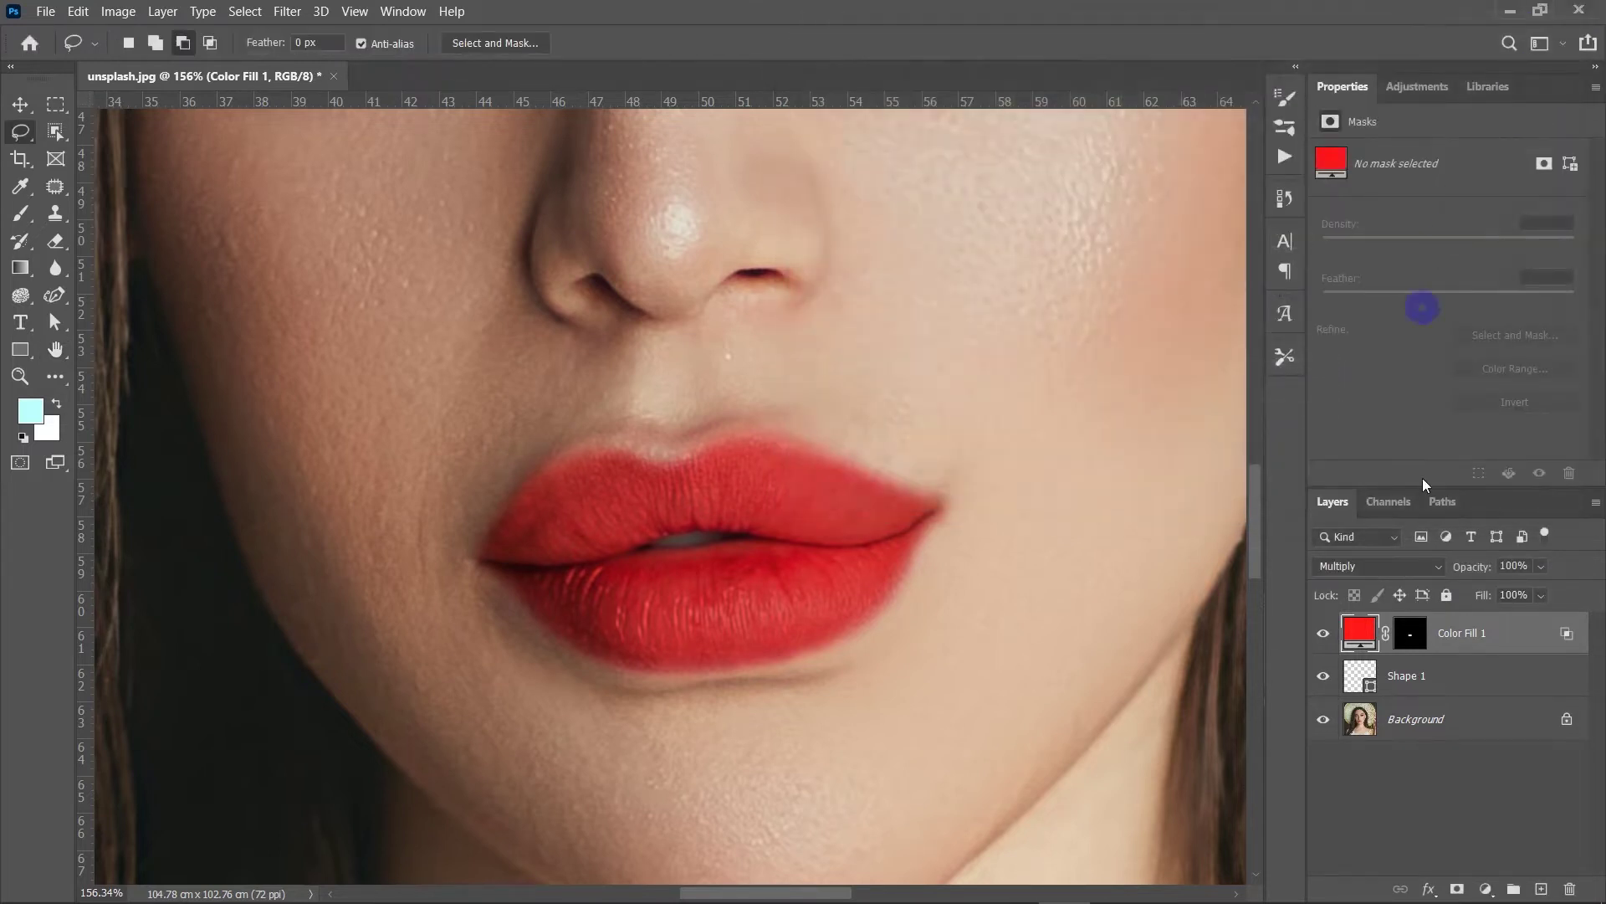
# Delete the Shape 1 layer and merge the red fill with the Background copy.
pyautogui.moveTo(1441, 681)
pyautogui.mouseDown()
pyautogui.moveTo(1569, 888)
pyautogui.moveTo(1505, 753)
pyautogui.moveTo(1541, 888)
pyautogui.mouseUp()
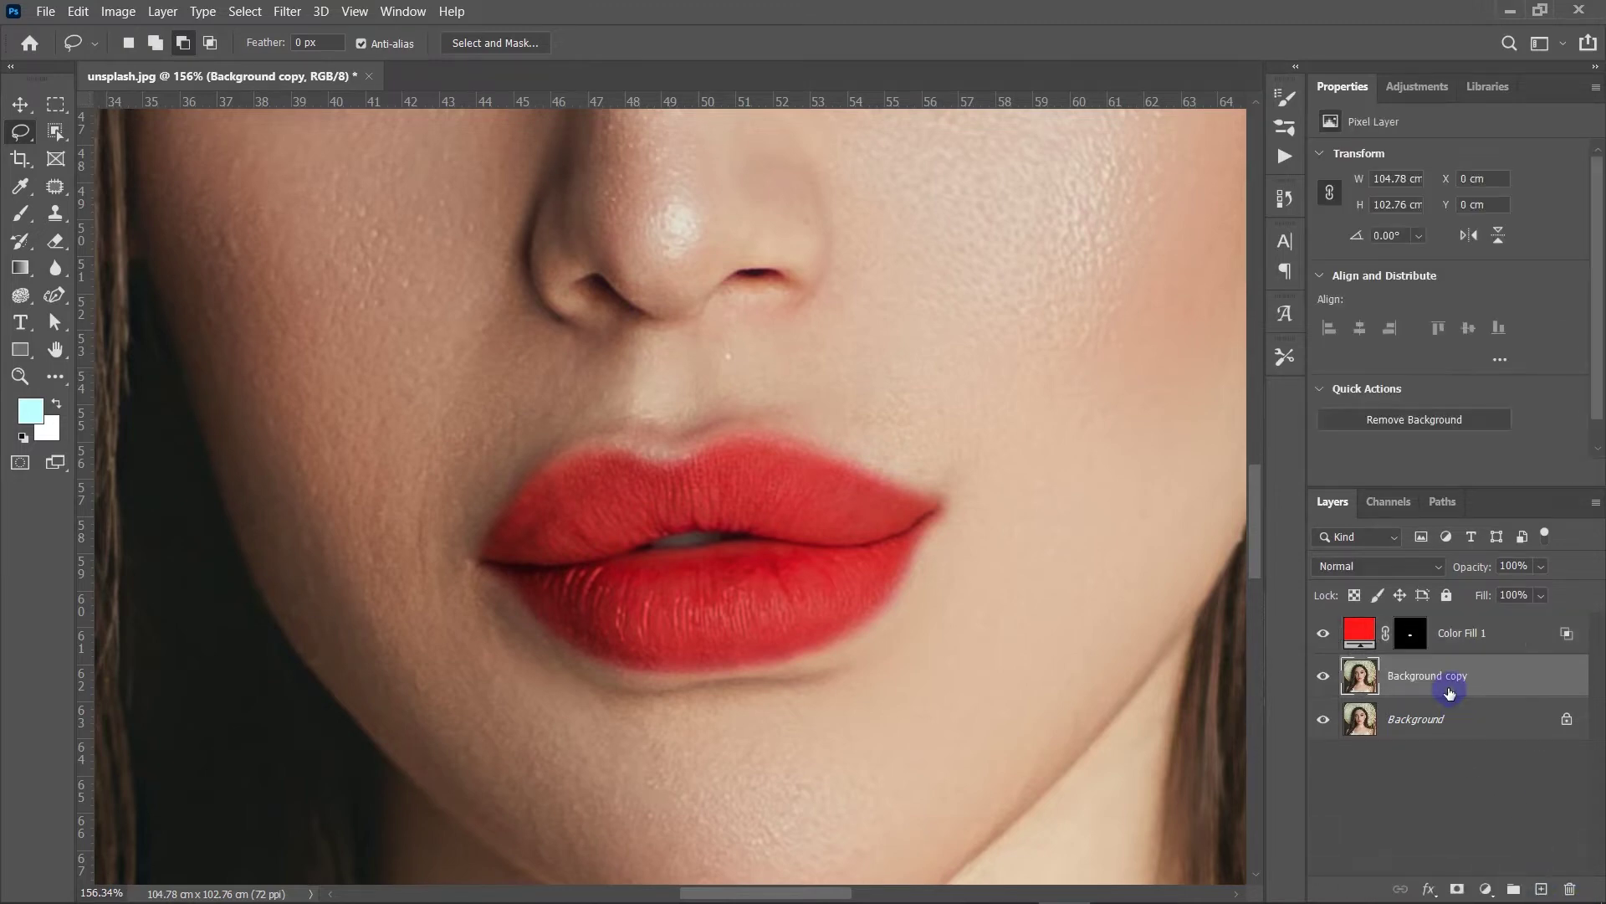
pyautogui.keyDown('shift'); pyautogui.click(1469, 637); pyautogui.keyUp('shift')
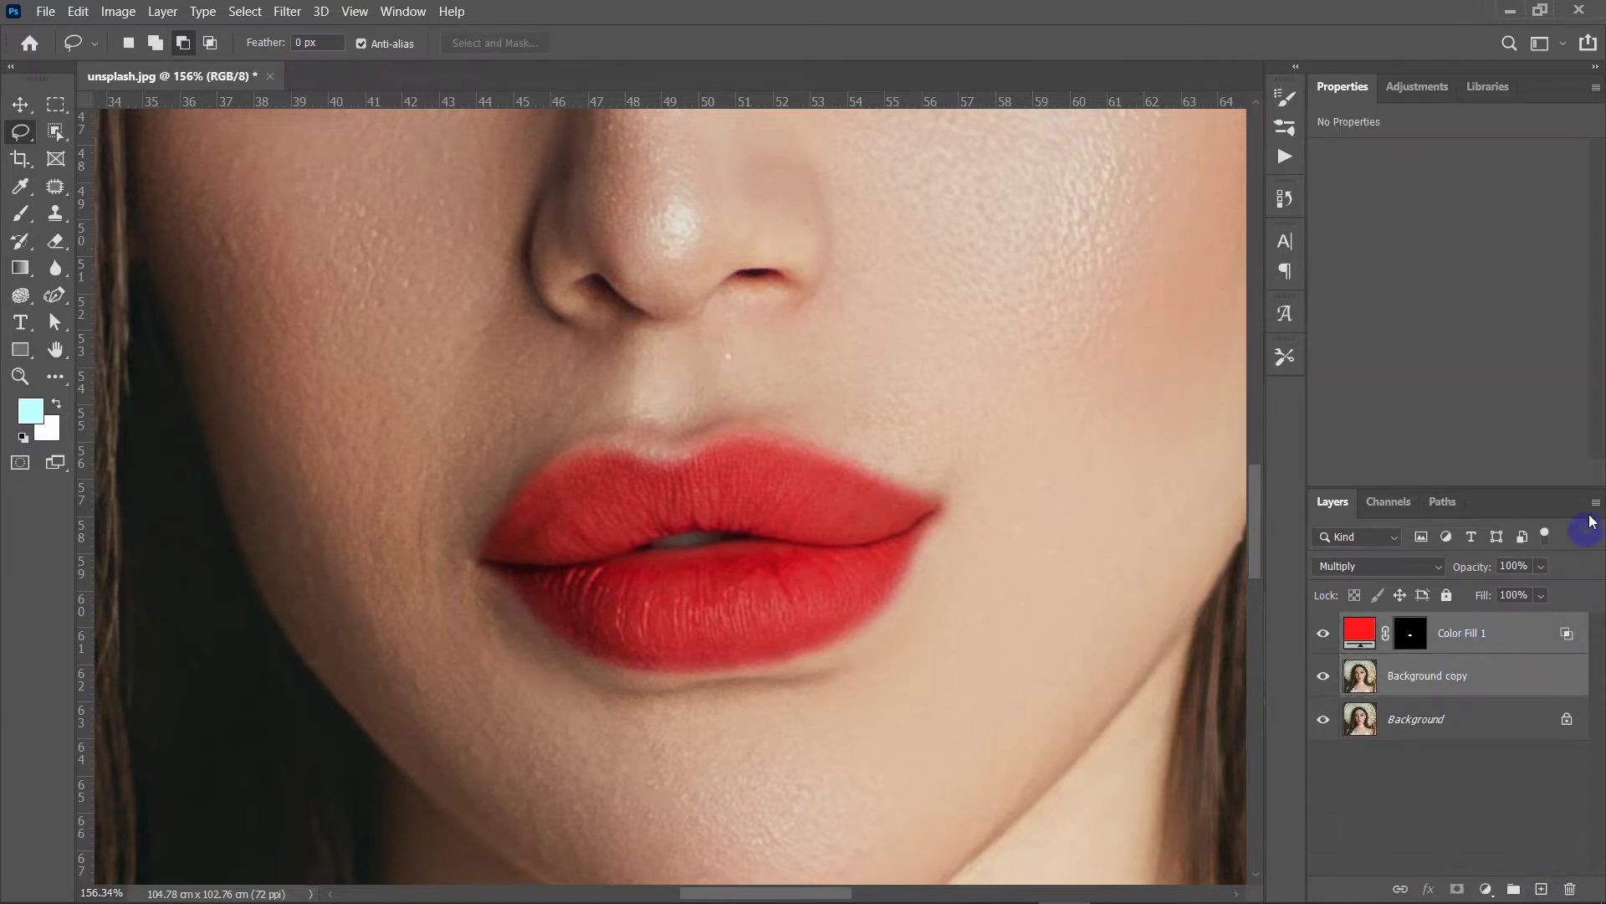
pyautogui.rightClick(1469, 637)
pyautogui.click(1454, 758)
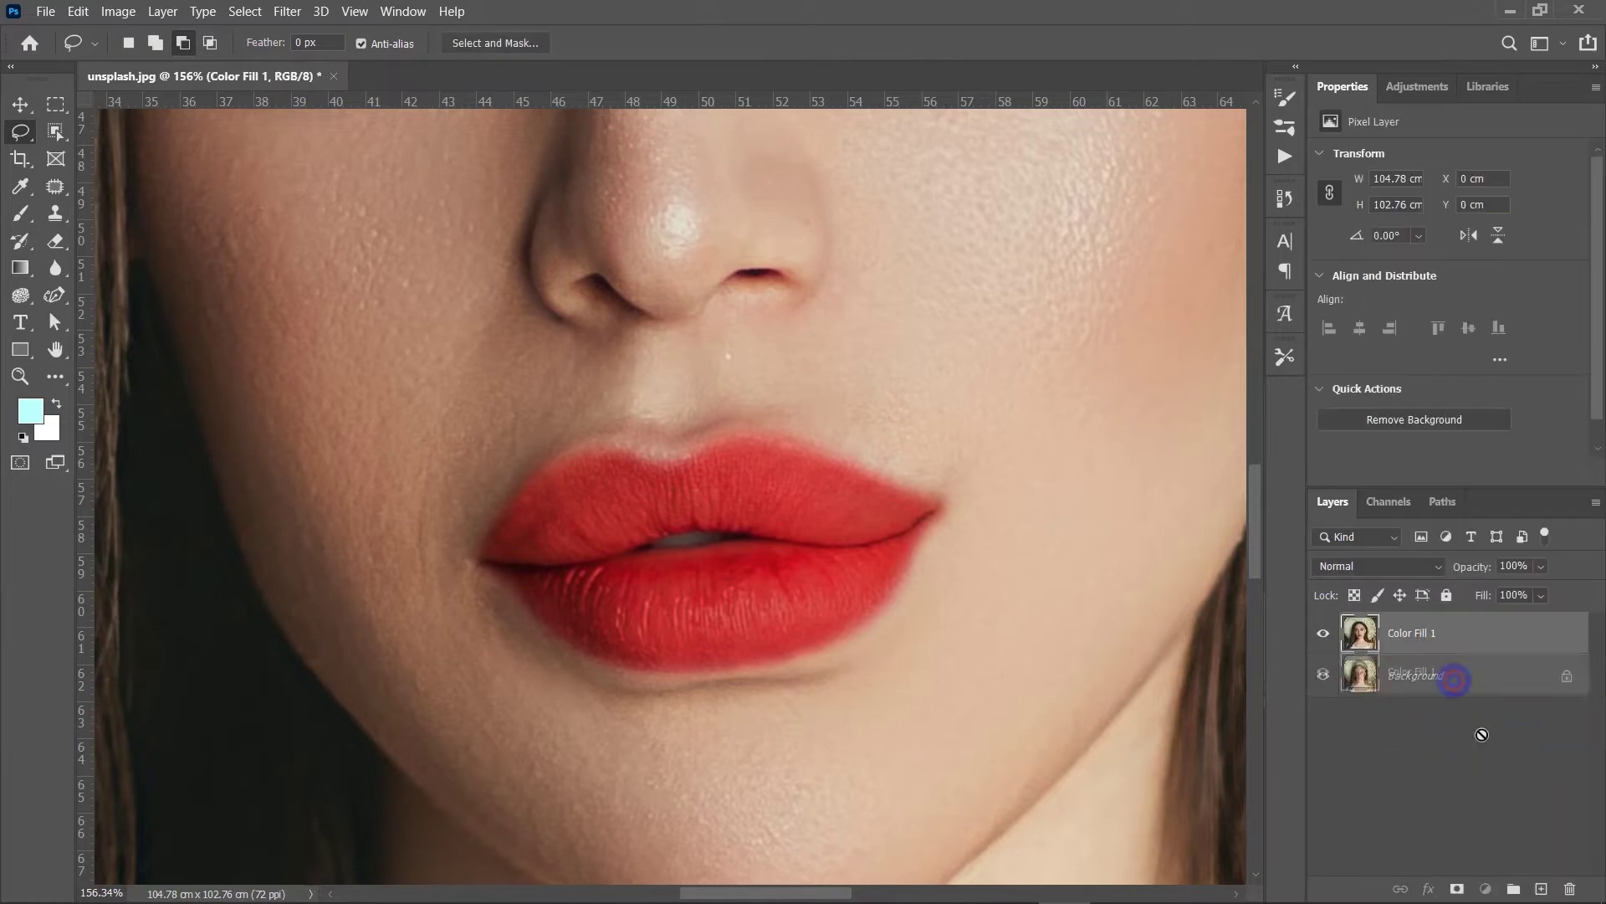
# Duplicate the merged layer as Color Fill 1 copy and zoom out to the whole portrait.
pyautogui.moveTo(1437, 633); pyautogui.dragTo(1541, 888)
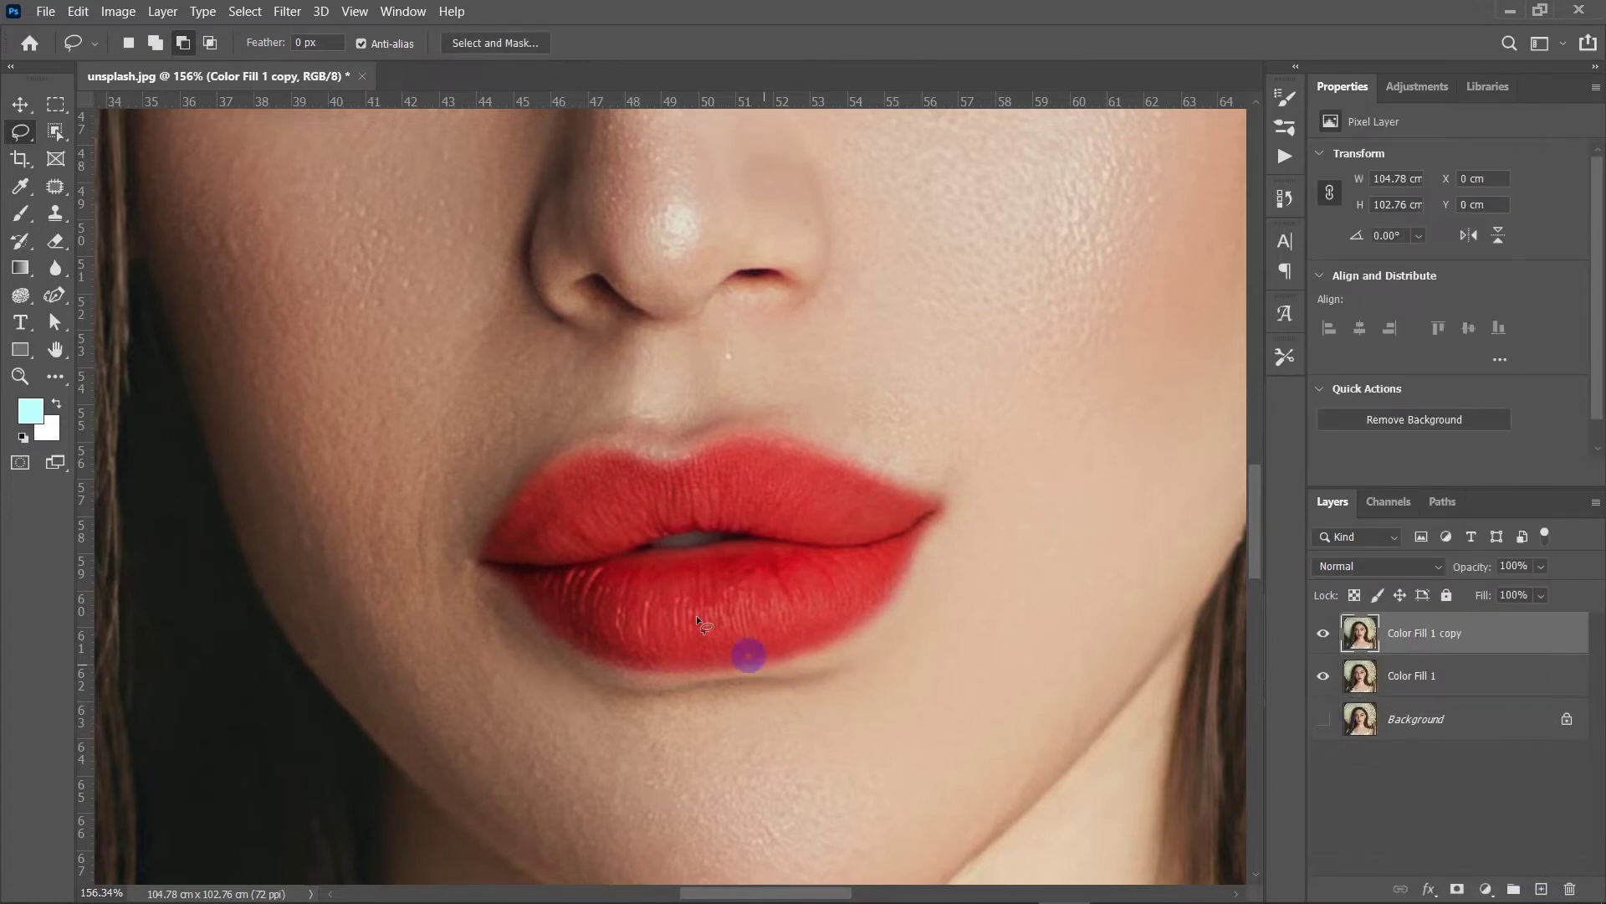
pyautogui.scroll(-5, 745, 648)
pyautogui.scroll(-3, 639, 609)
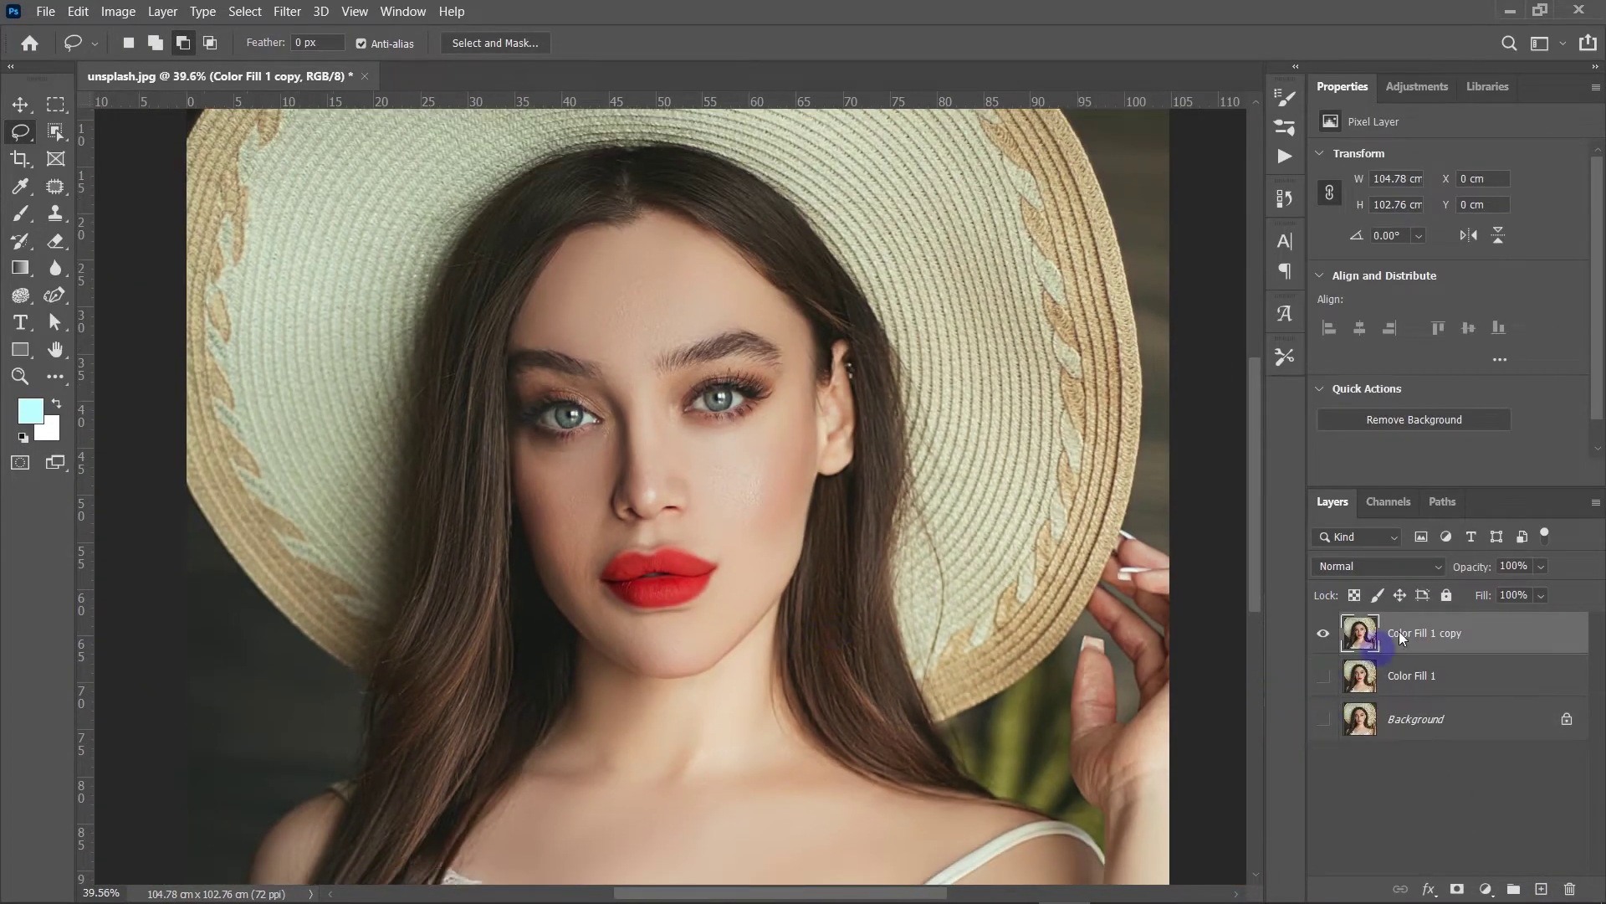
pyautogui.click(288, 12)
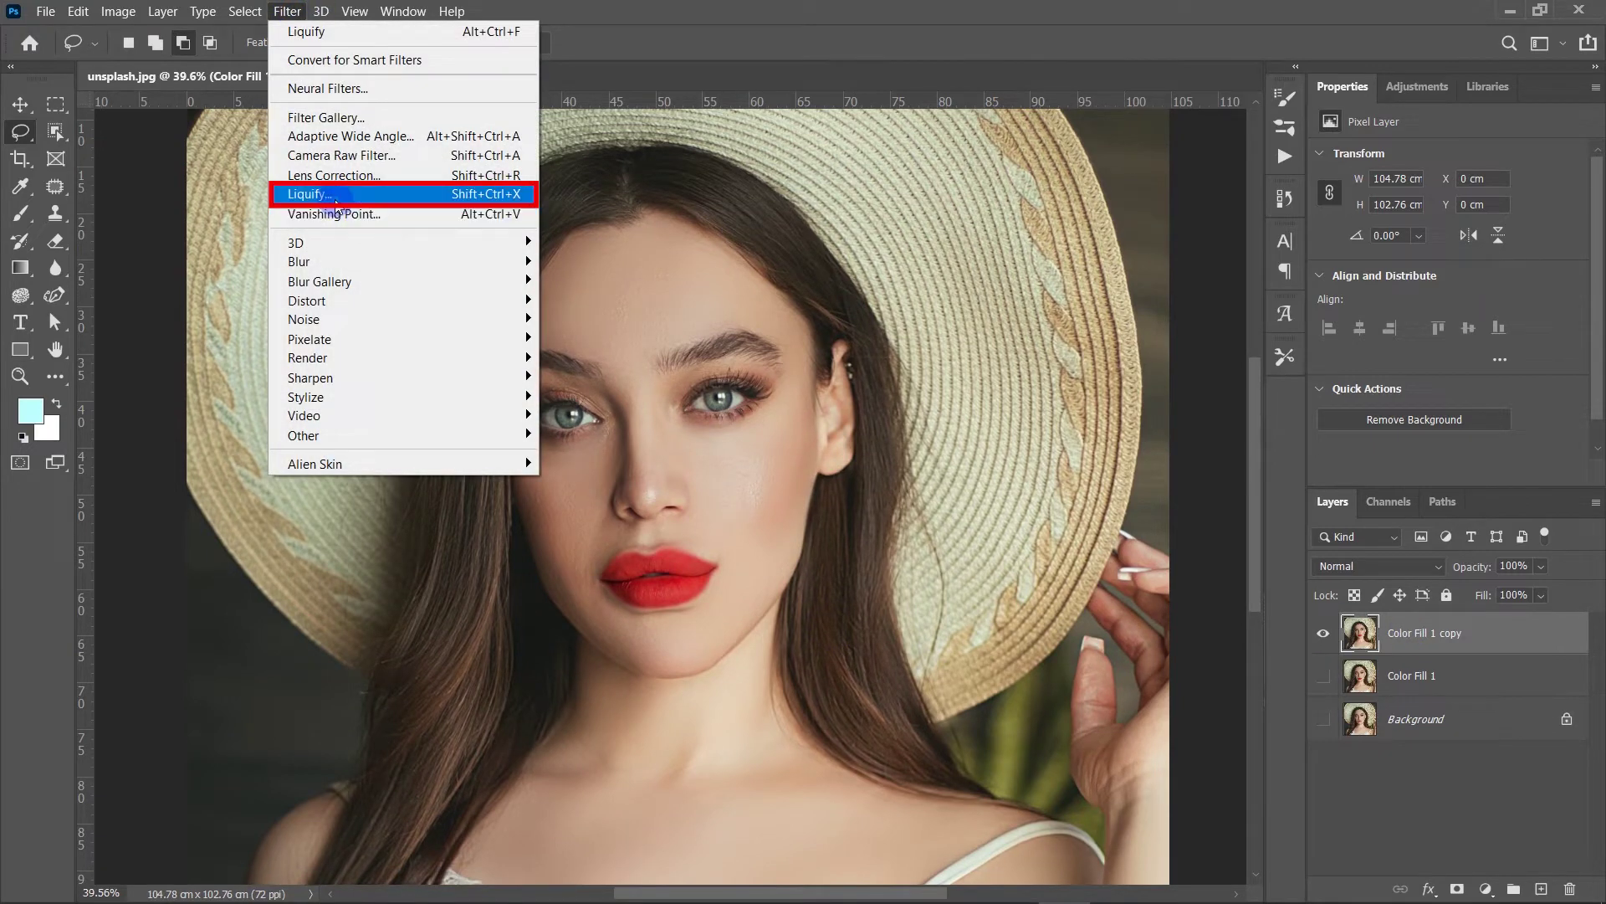
# In Liquify, zoom in, enlarge the Forward Warp brush, and push the left lip corner inward.
pyautogui.click(335, 198)
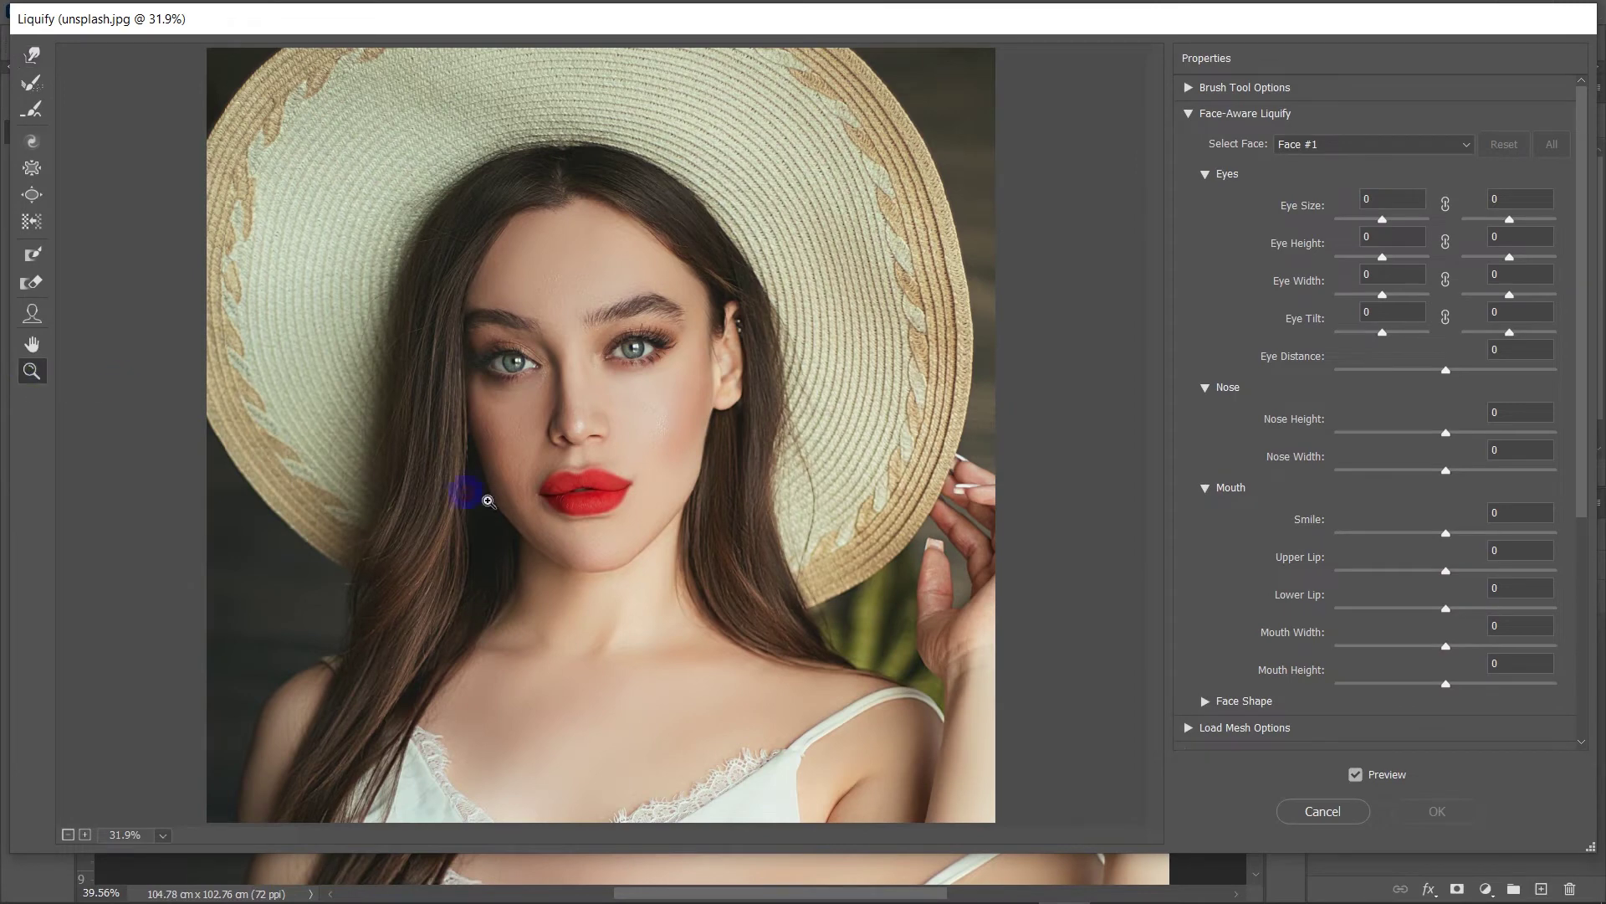
pyautogui.click(717, 525)
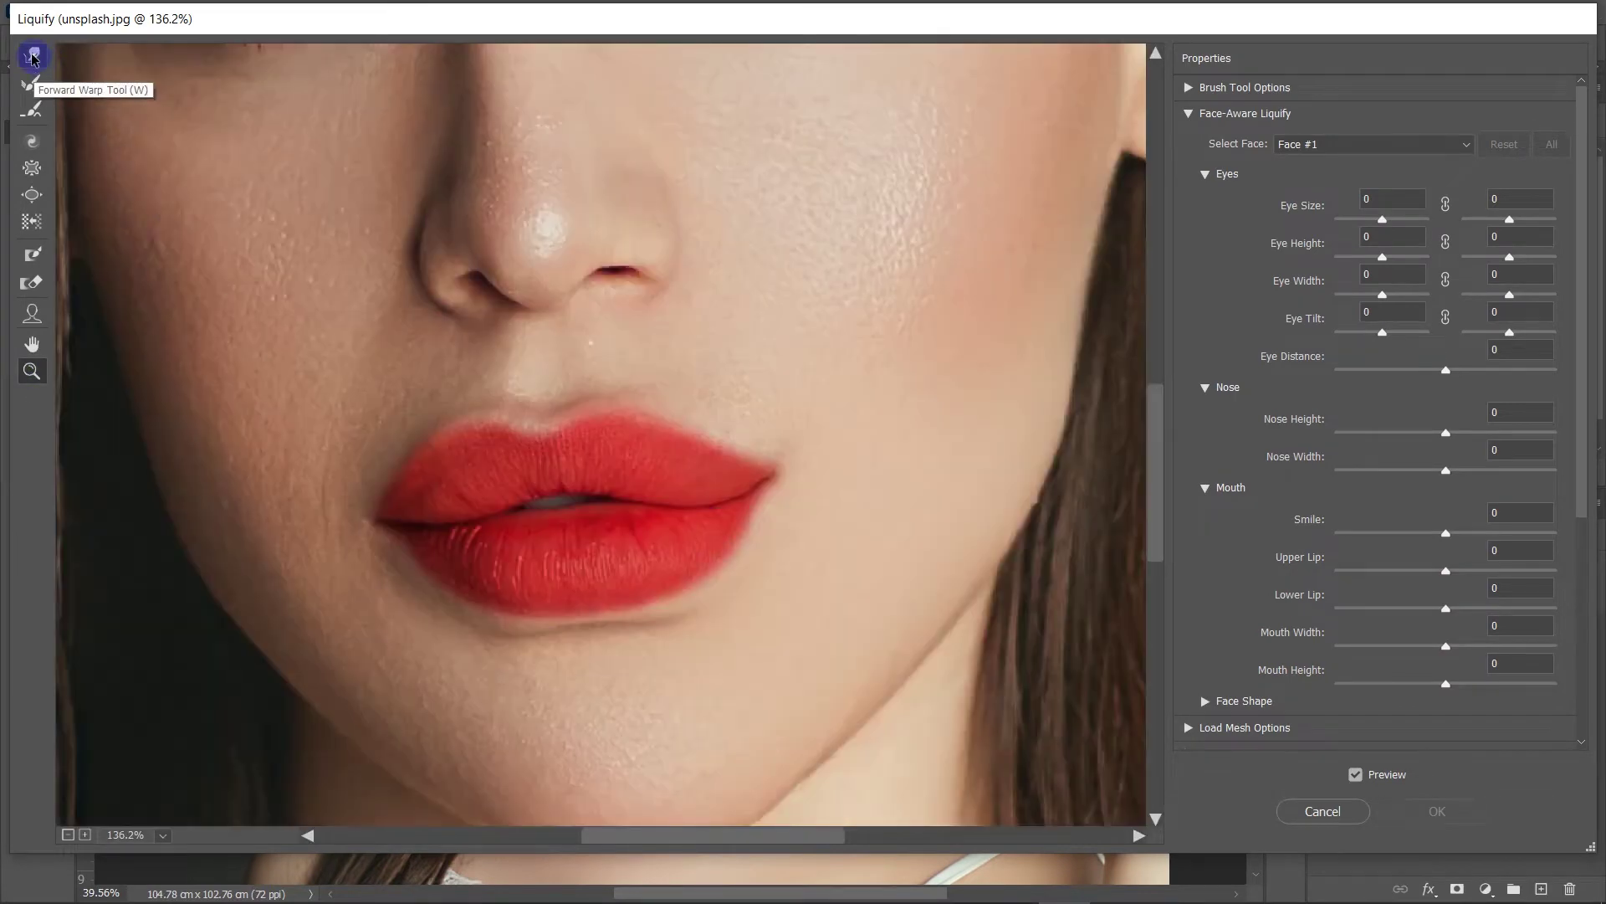
pyautogui.click(32, 55)
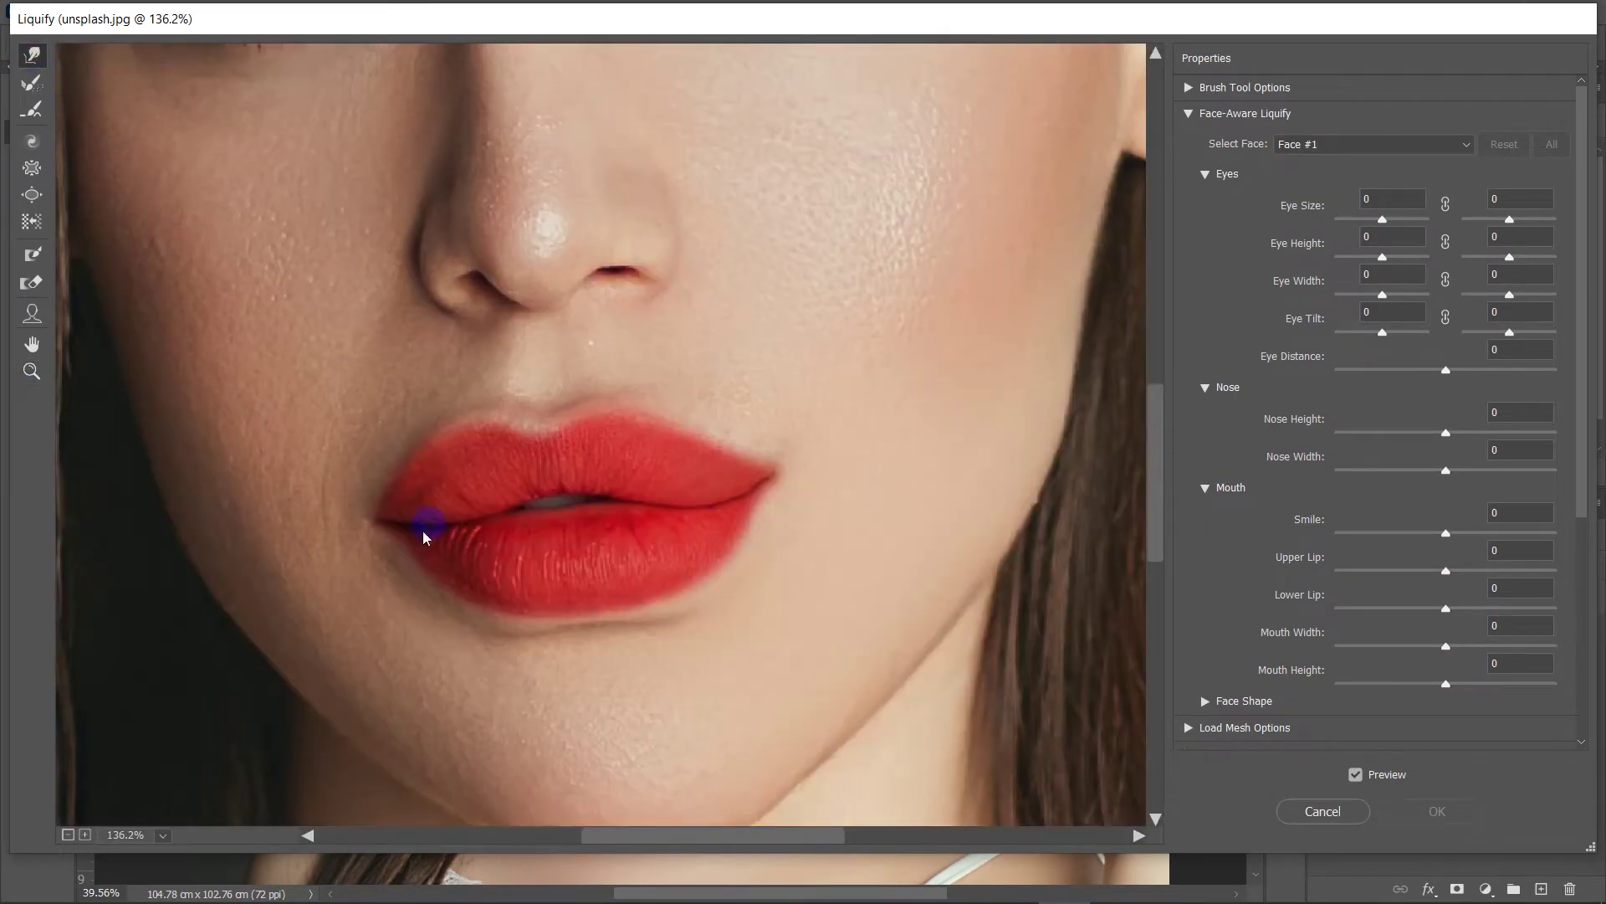
pyautogui.moveTo(232, 450)
pyautogui.mouseDown()
pyautogui.moveTo(197, 449)
pyautogui.moveTo(357, 491)
pyautogui.mouseUp()
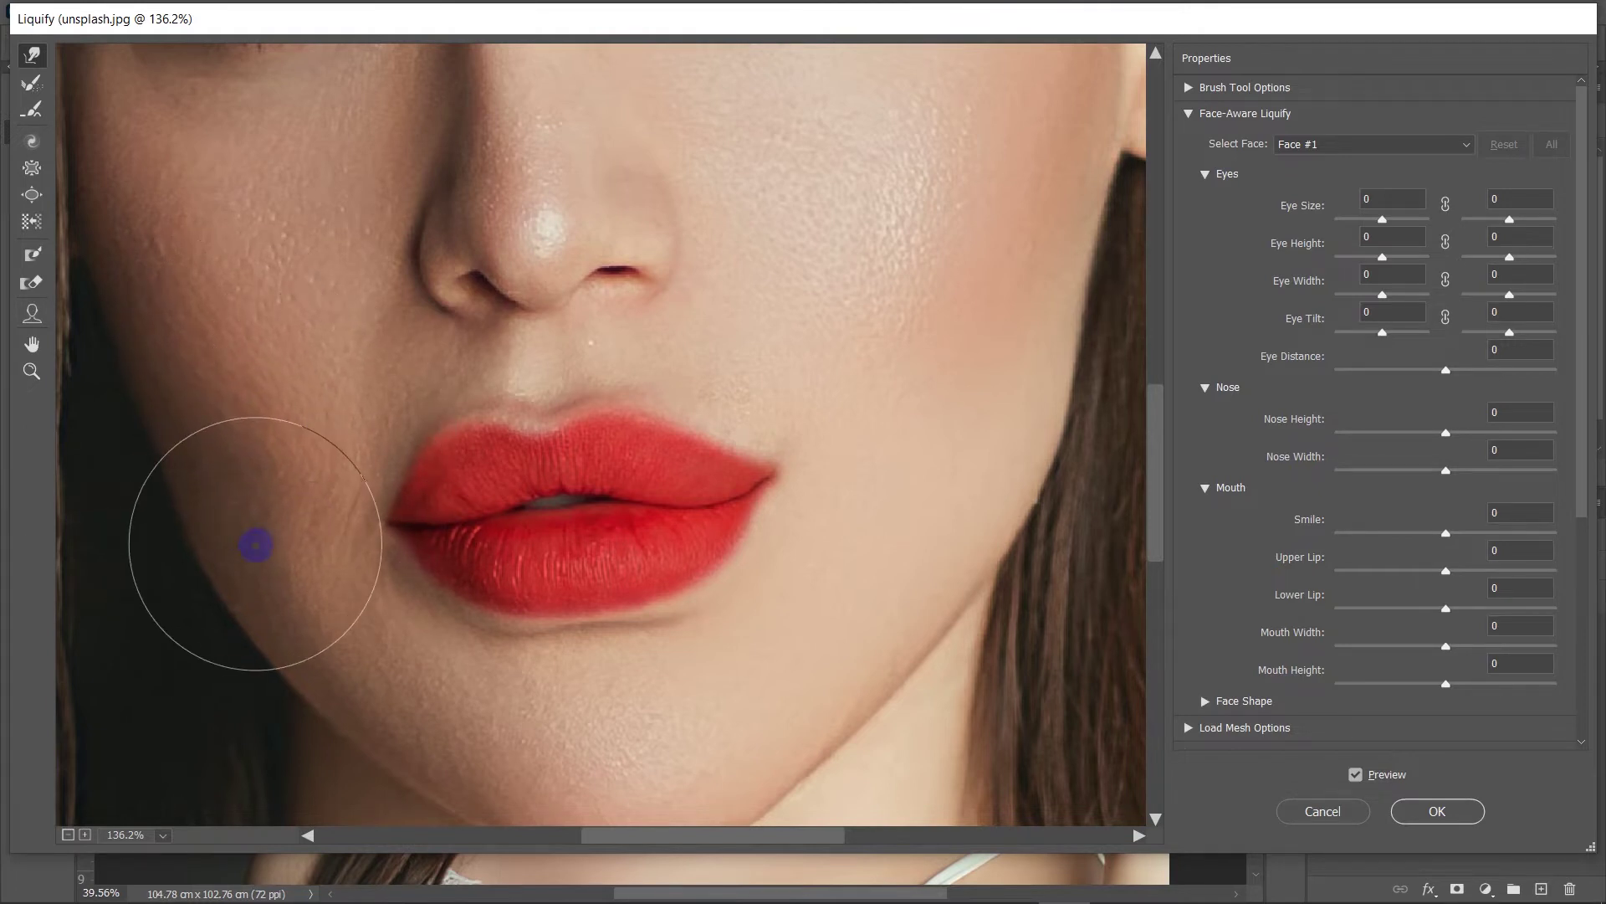
pyautogui.moveTo(326, 560); pyautogui.dragTo(359, 559)
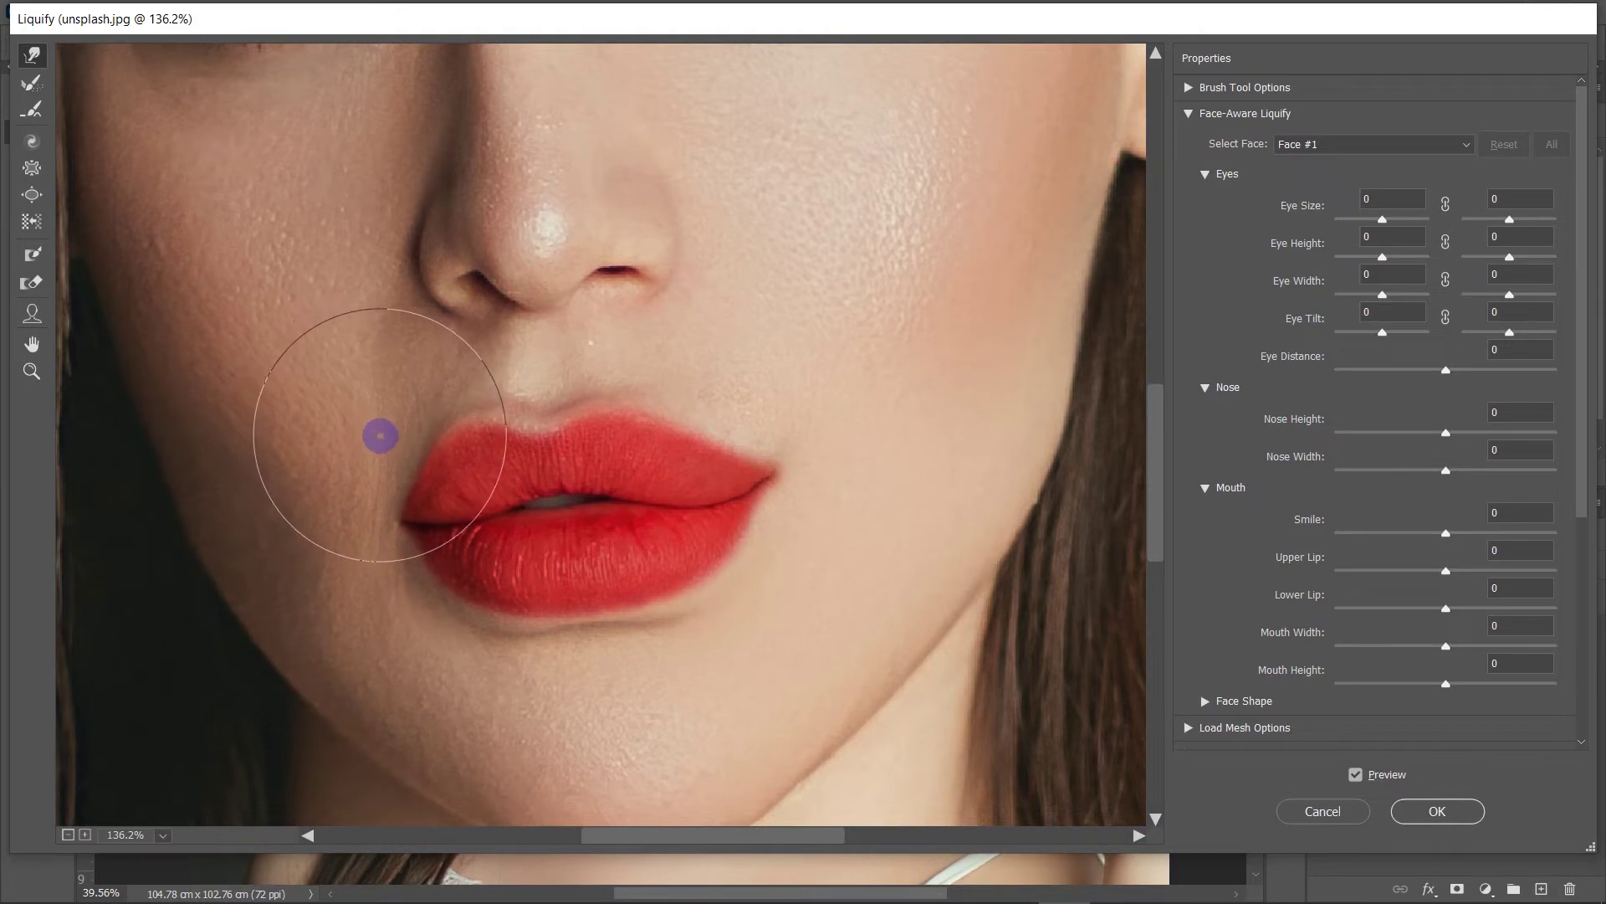
pyautogui.moveTo(370, 582); pyautogui.dragTo(395, 574)
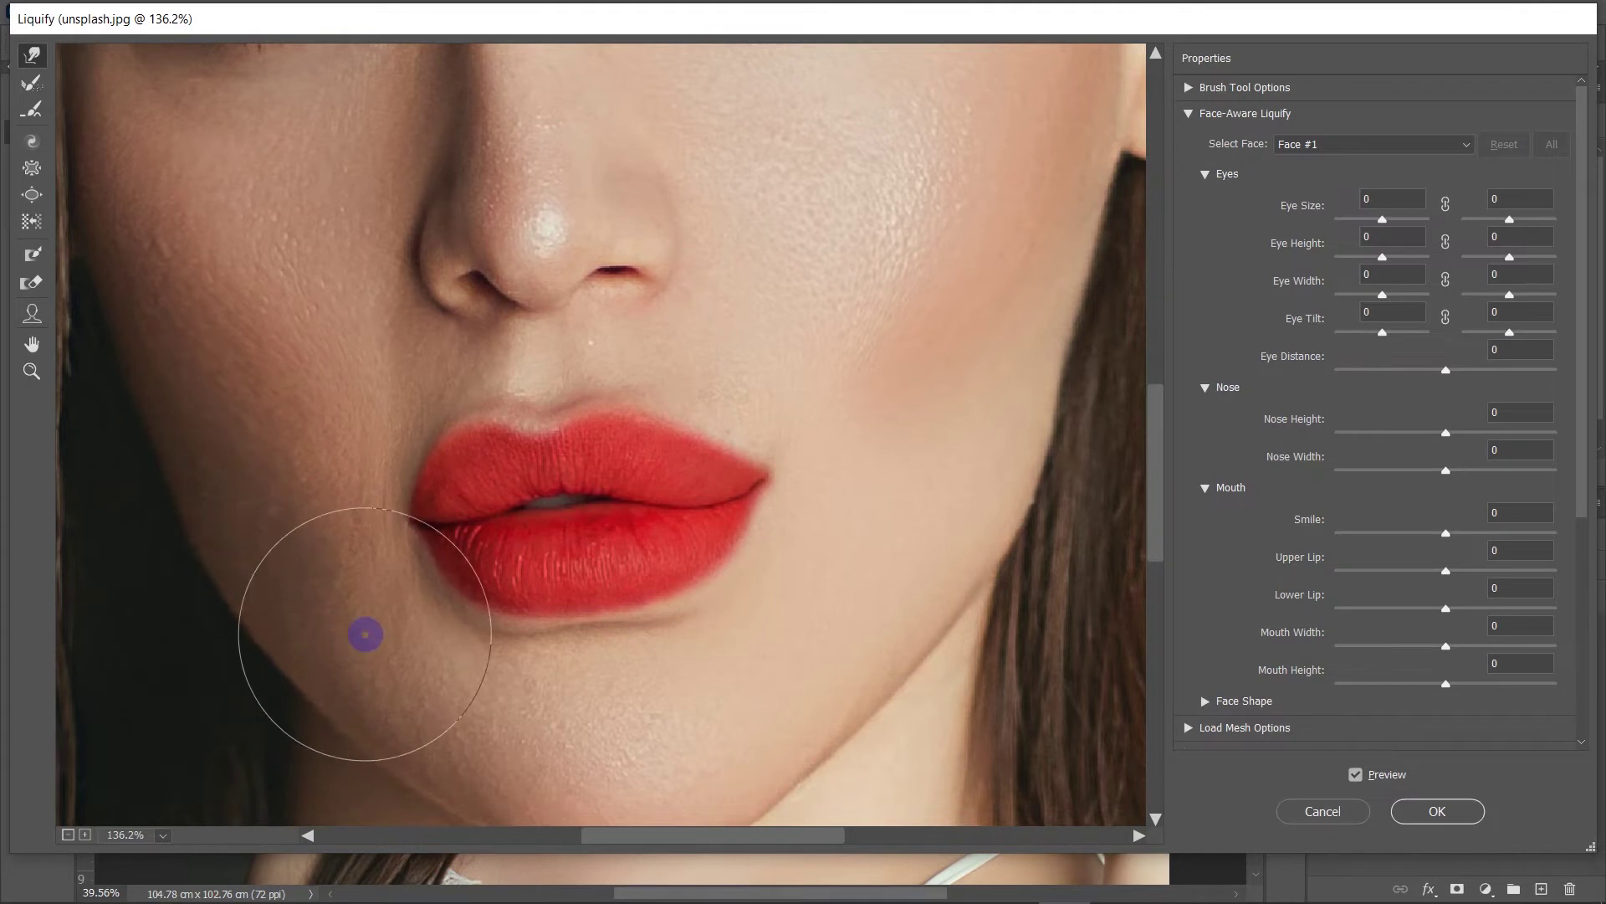
# Push the right lip corner and lower-right lip inward, then zoom the preview out to 80%.
pyautogui.moveTo(771, 466); pyautogui.dragTo(736, 476)
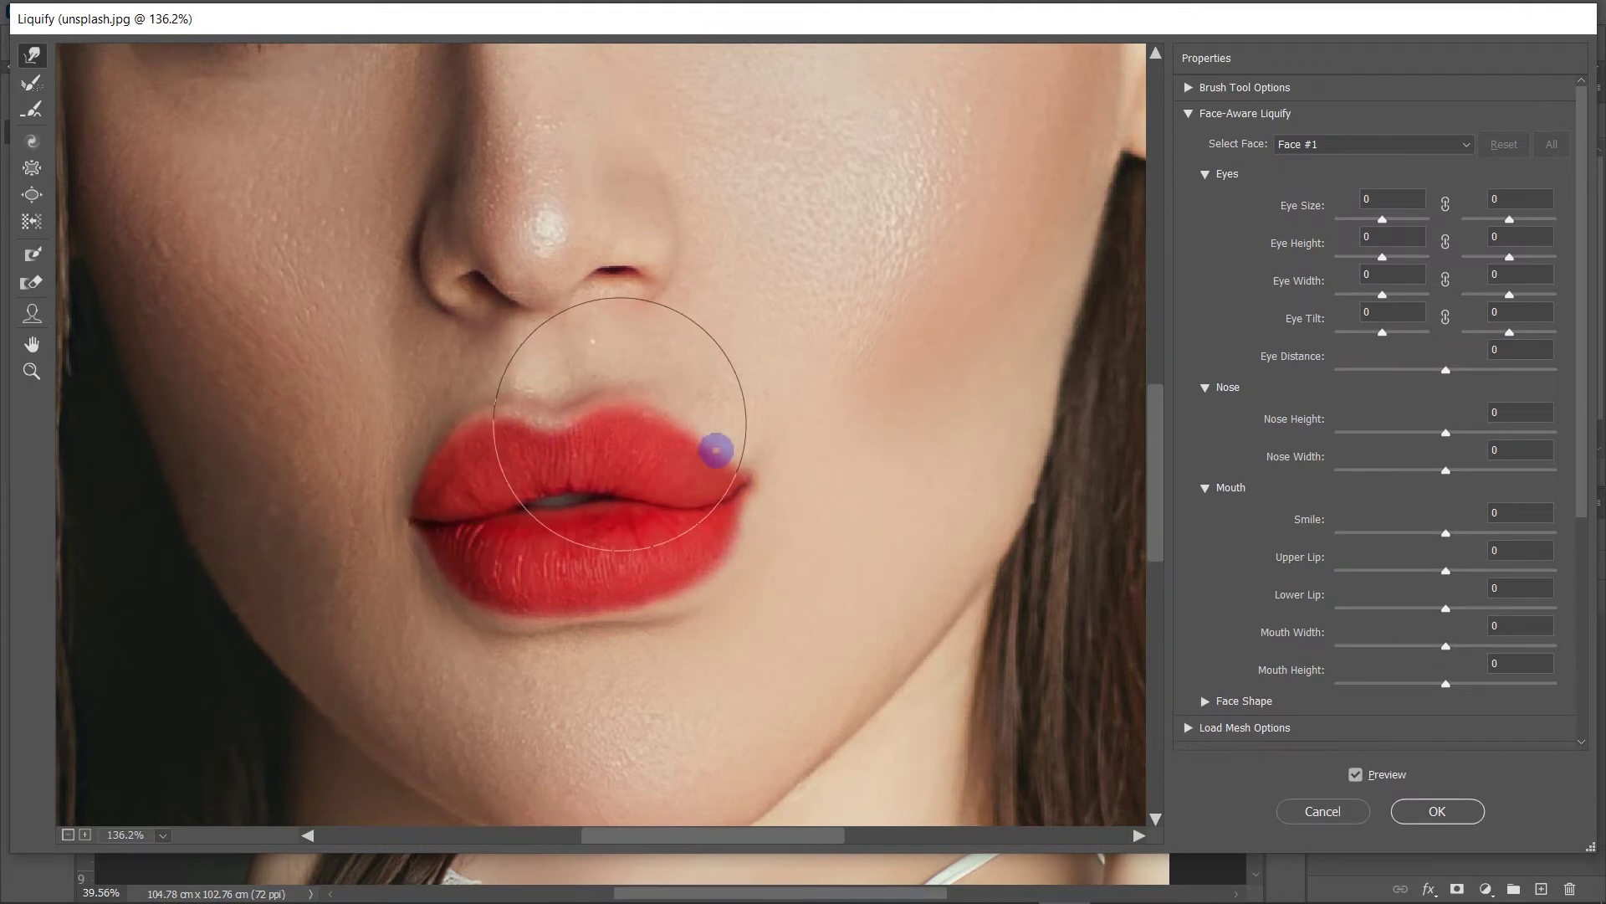
pyautogui.moveTo(681, 563); pyautogui.dragTo(639, 581)
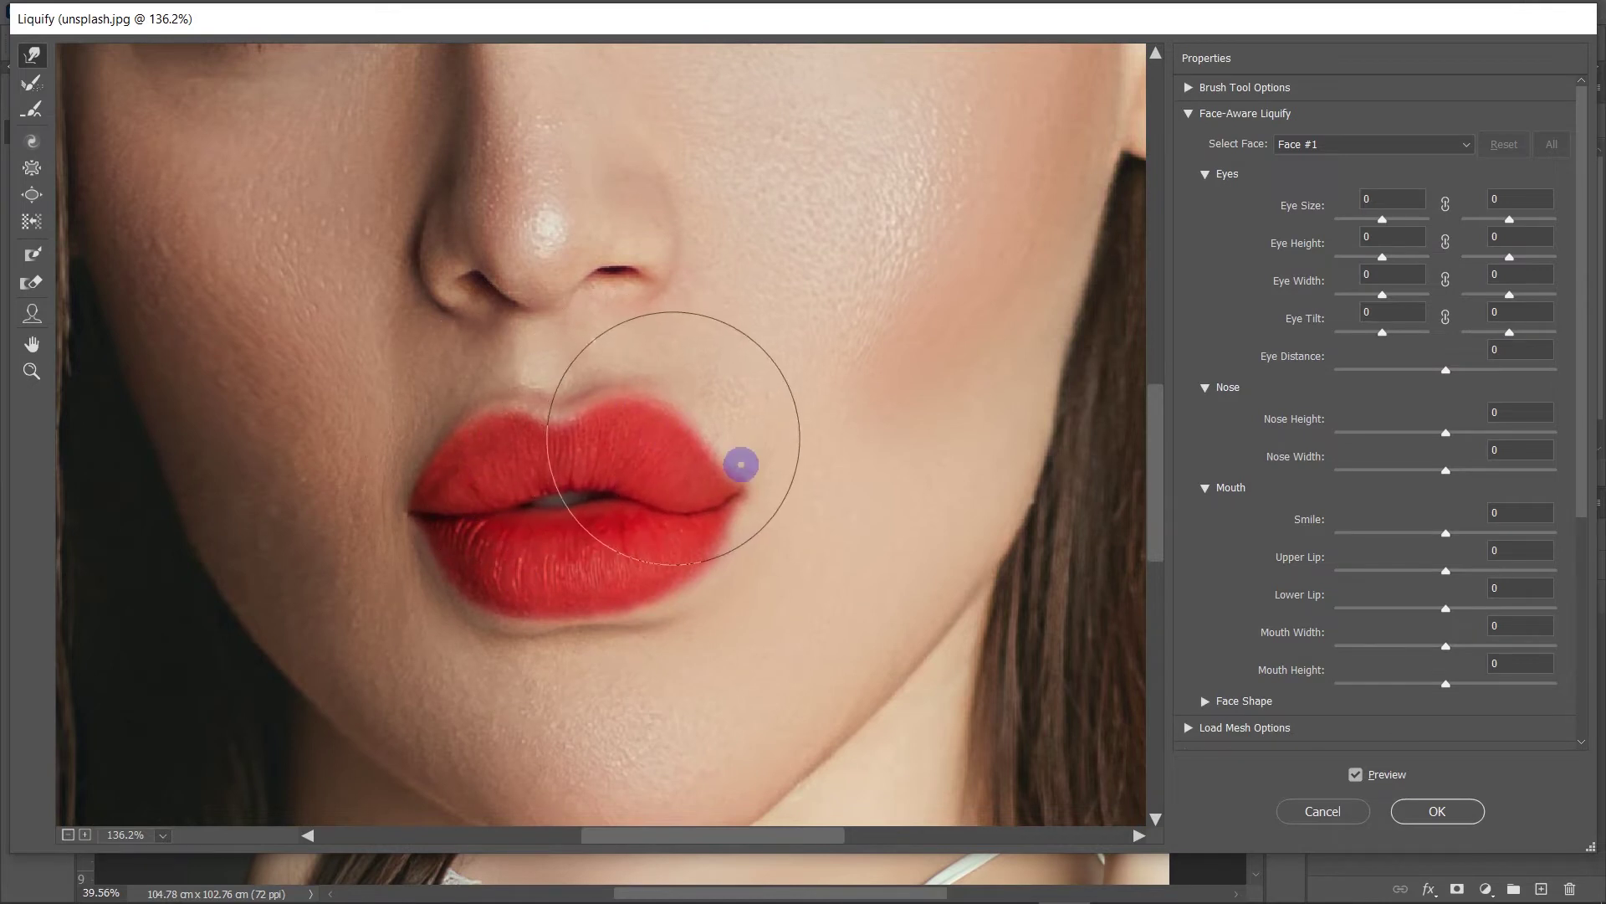
pyautogui.scroll(-5, 752, 492)
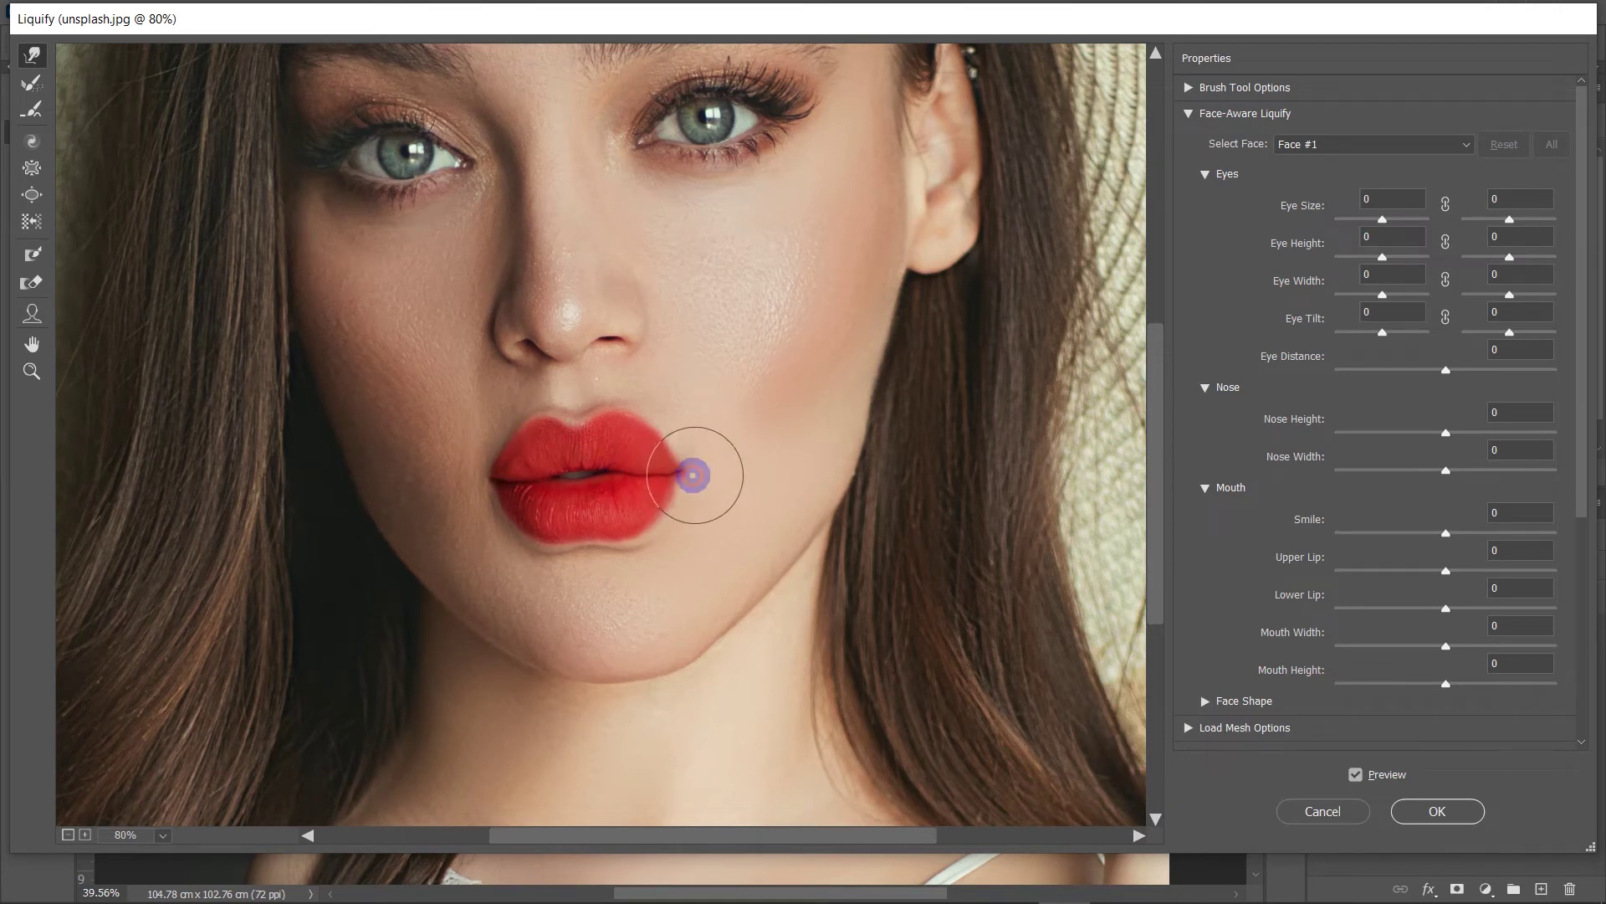
# Set Mouth Width to -64 and Mouth Height to 25, then shrink the brush and nudge the lip line.
pyautogui.moveTo(1445, 646); pyautogui.dragTo(1387, 649)
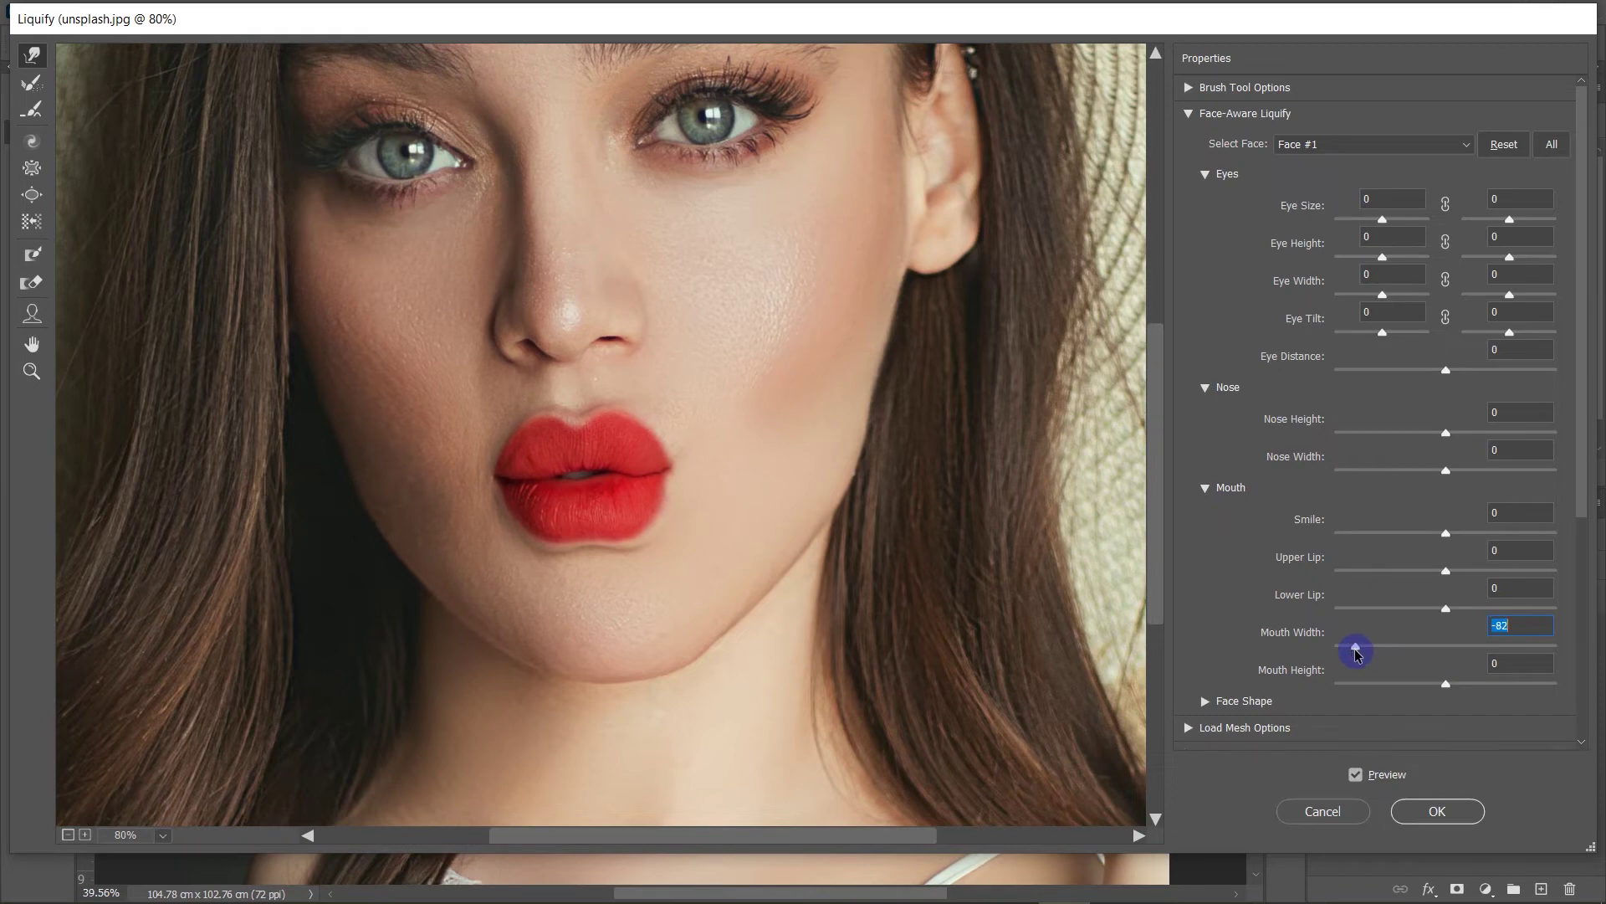
pyautogui.moveTo(1445, 684)
pyautogui.mouseDown()
pyautogui.moveTo(1502, 688)
pyautogui.moveTo(1473, 683)
pyautogui.mouseUp()
pyautogui.keyDown('alt'); pyautogui.scroll(2, 581, 511); pyautogui.keyUp('alt')
pyautogui.keyDown('alt'); pyautogui.scroll(2, 544, 548); pyautogui.keyUp('alt')
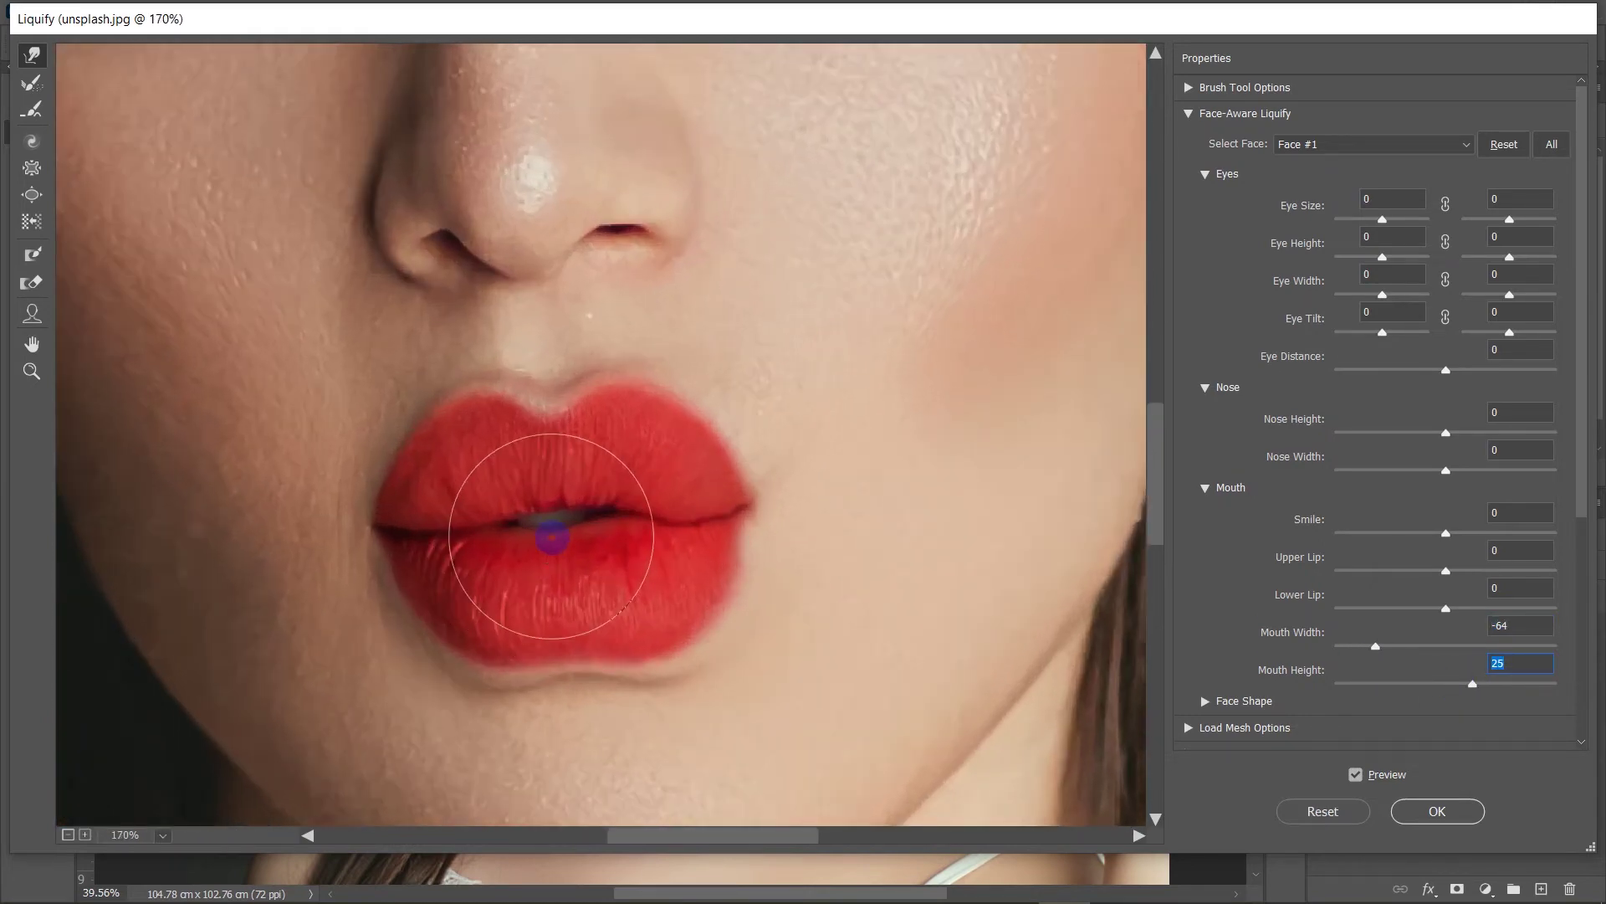
pyautogui.keyDown('alt'); pyautogui.scroll(1, 591, 567); pyautogui.keyUp('alt')
pyautogui.press('[')
pyautogui.press('[')
pyautogui.press('[')
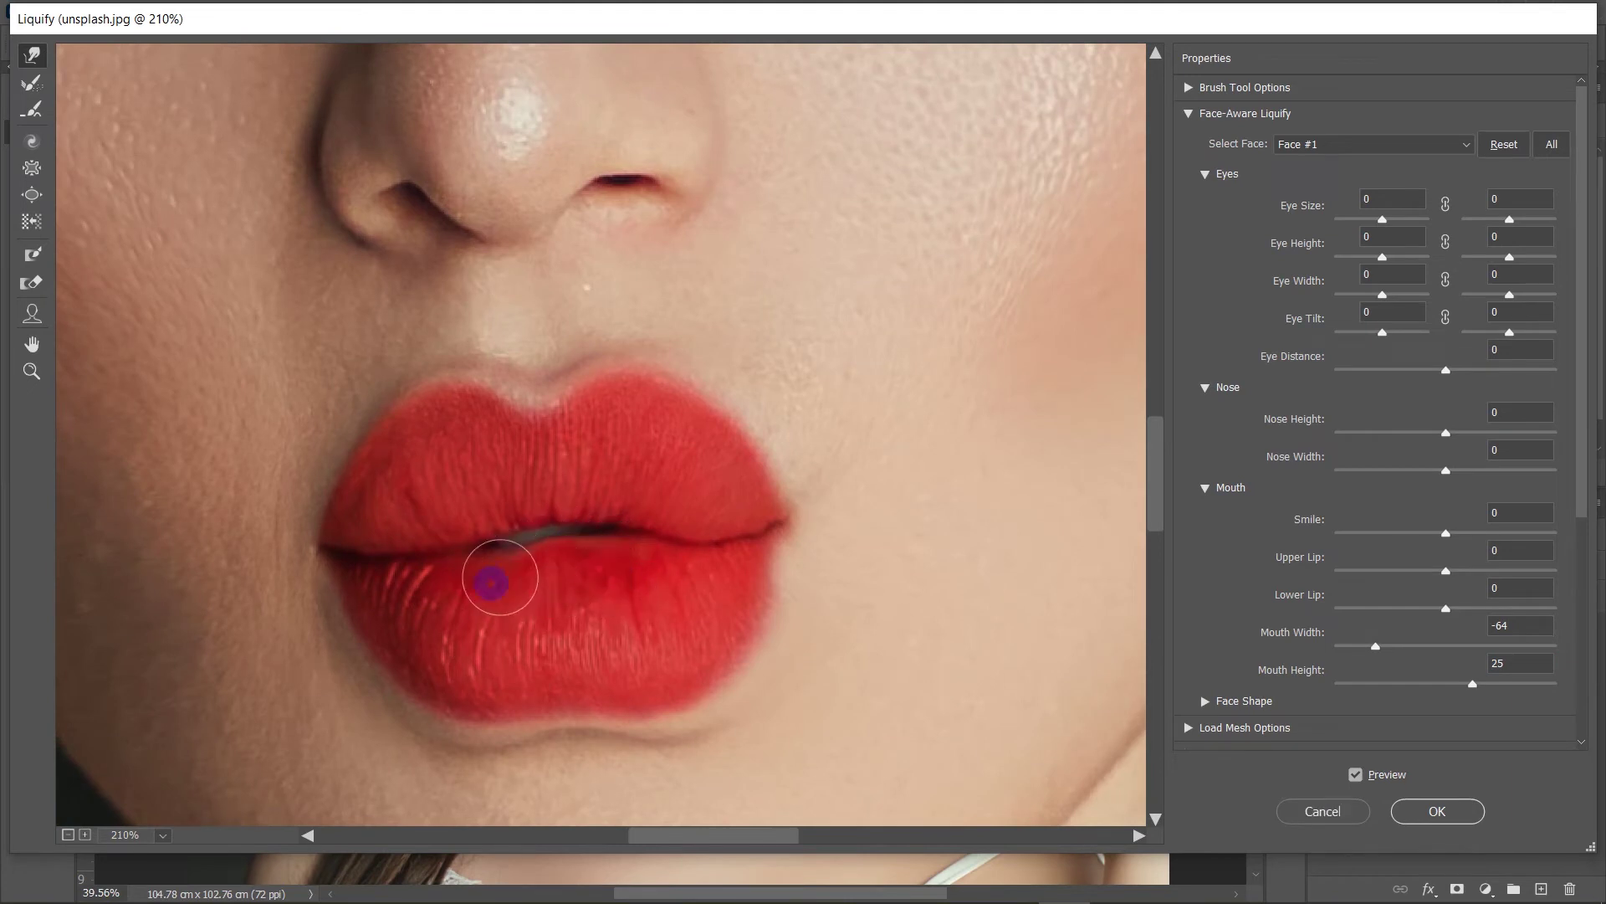
pyautogui.moveTo(491, 533); pyautogui.dragTo(510, 560)
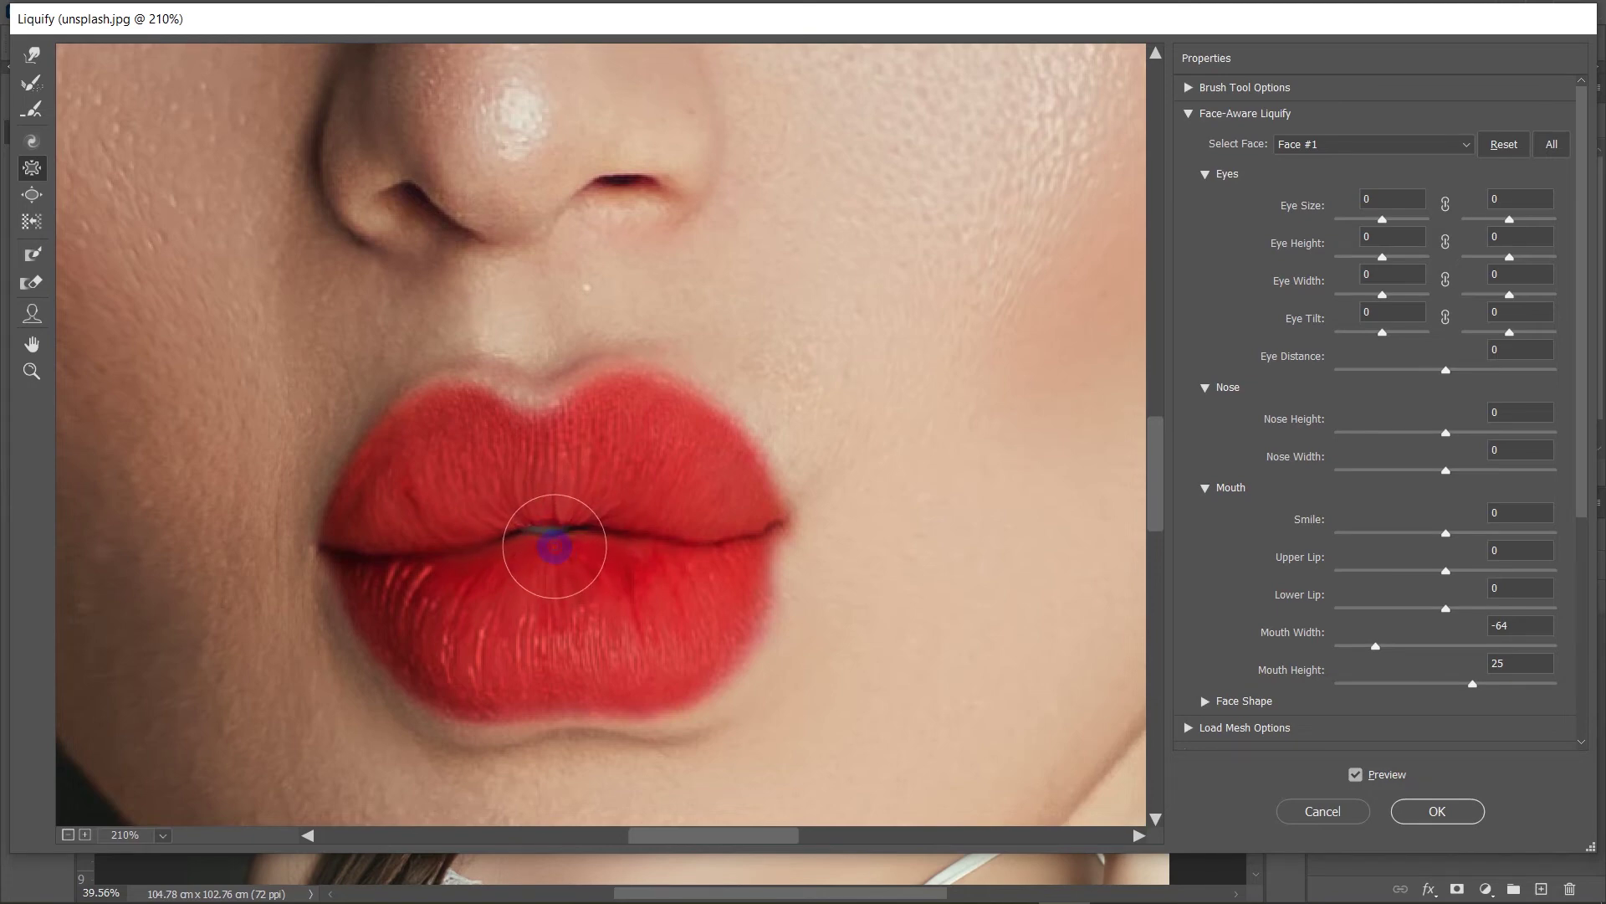
# Commit the Liquify changes to the Color Fill 1 copy layer and switch to the Move tool.
pyautogui.scroll(-2, 670, 552)
pyautogui.scroll(-3, 674, 563)
pyautogui.scroll(-2, 679, 568)
pyautogui.scroll(-2, 679, 568)
pyautogui.scroll(-1, 679, 567)
pyautogui.click(1450, 811)
pyautogui.press('v')
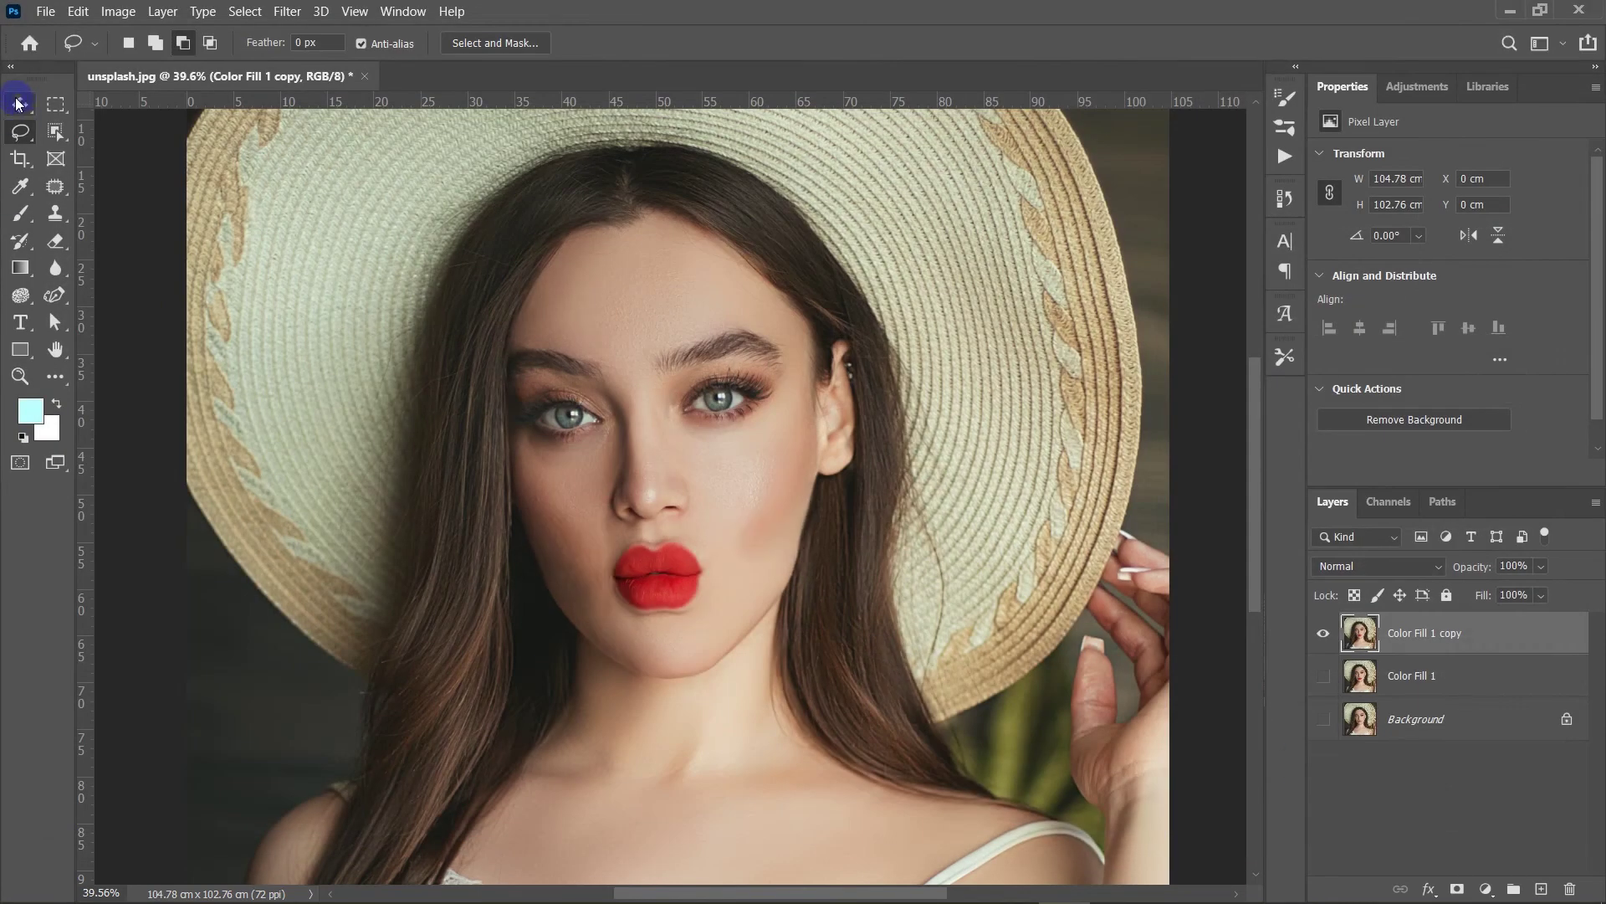
# Show the Timeline panel and create a frame animation with the puckered-lips layer hidden.
pyautogui.scroll(-1, 825, 617)
pyautogui.scroll(-1, 825, 616)
pyautogui.click(404, 11)
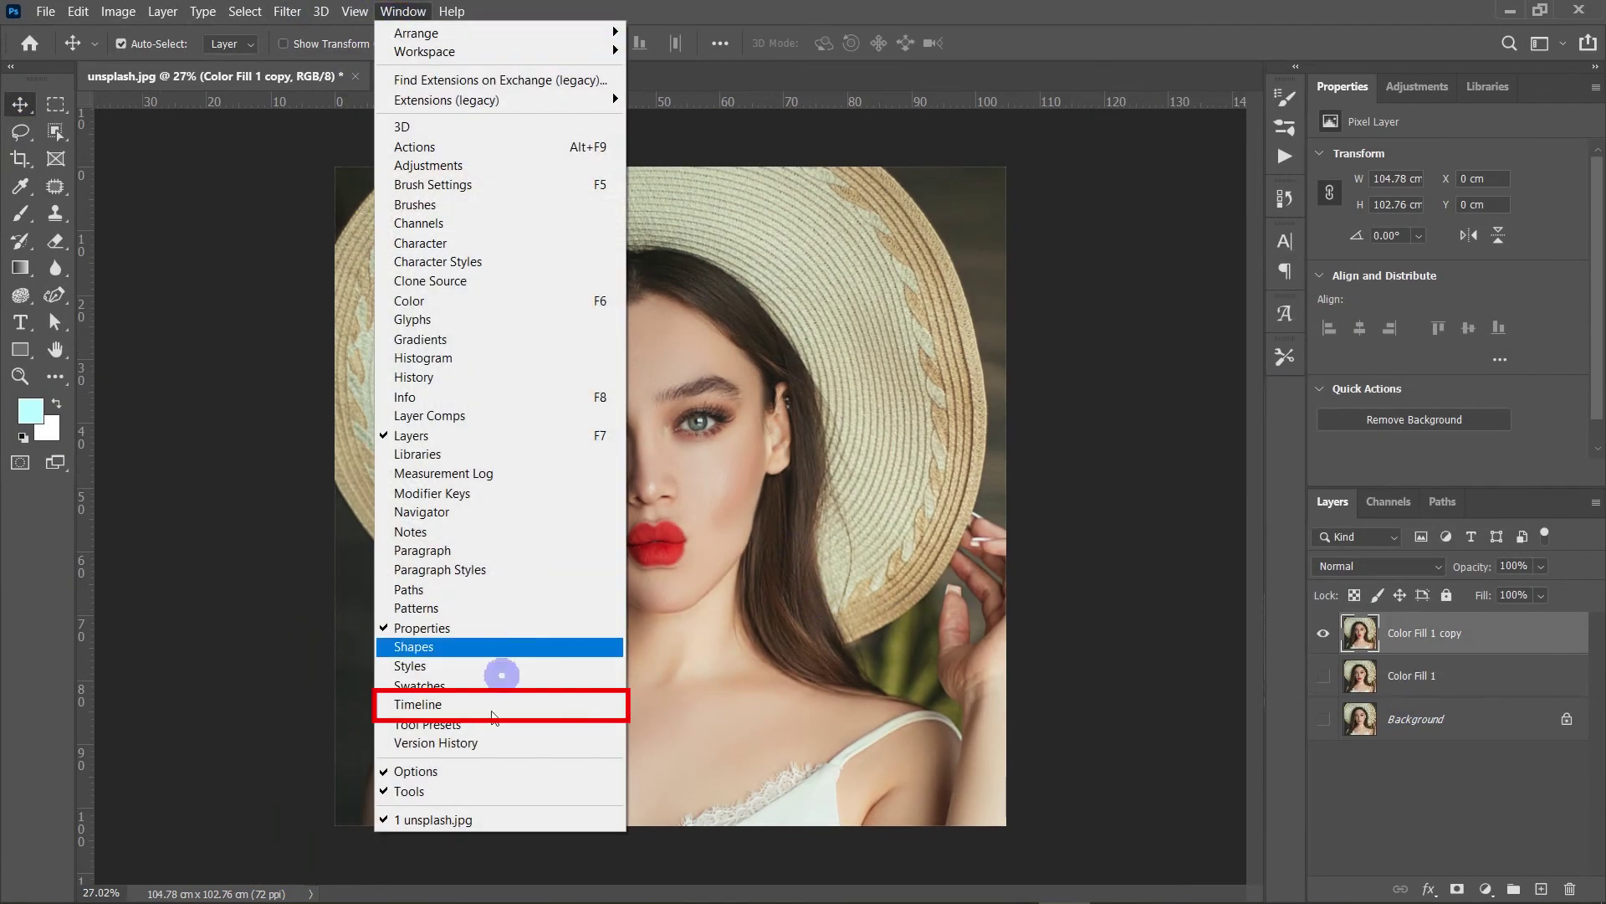
pyautogui.click(502, 707)
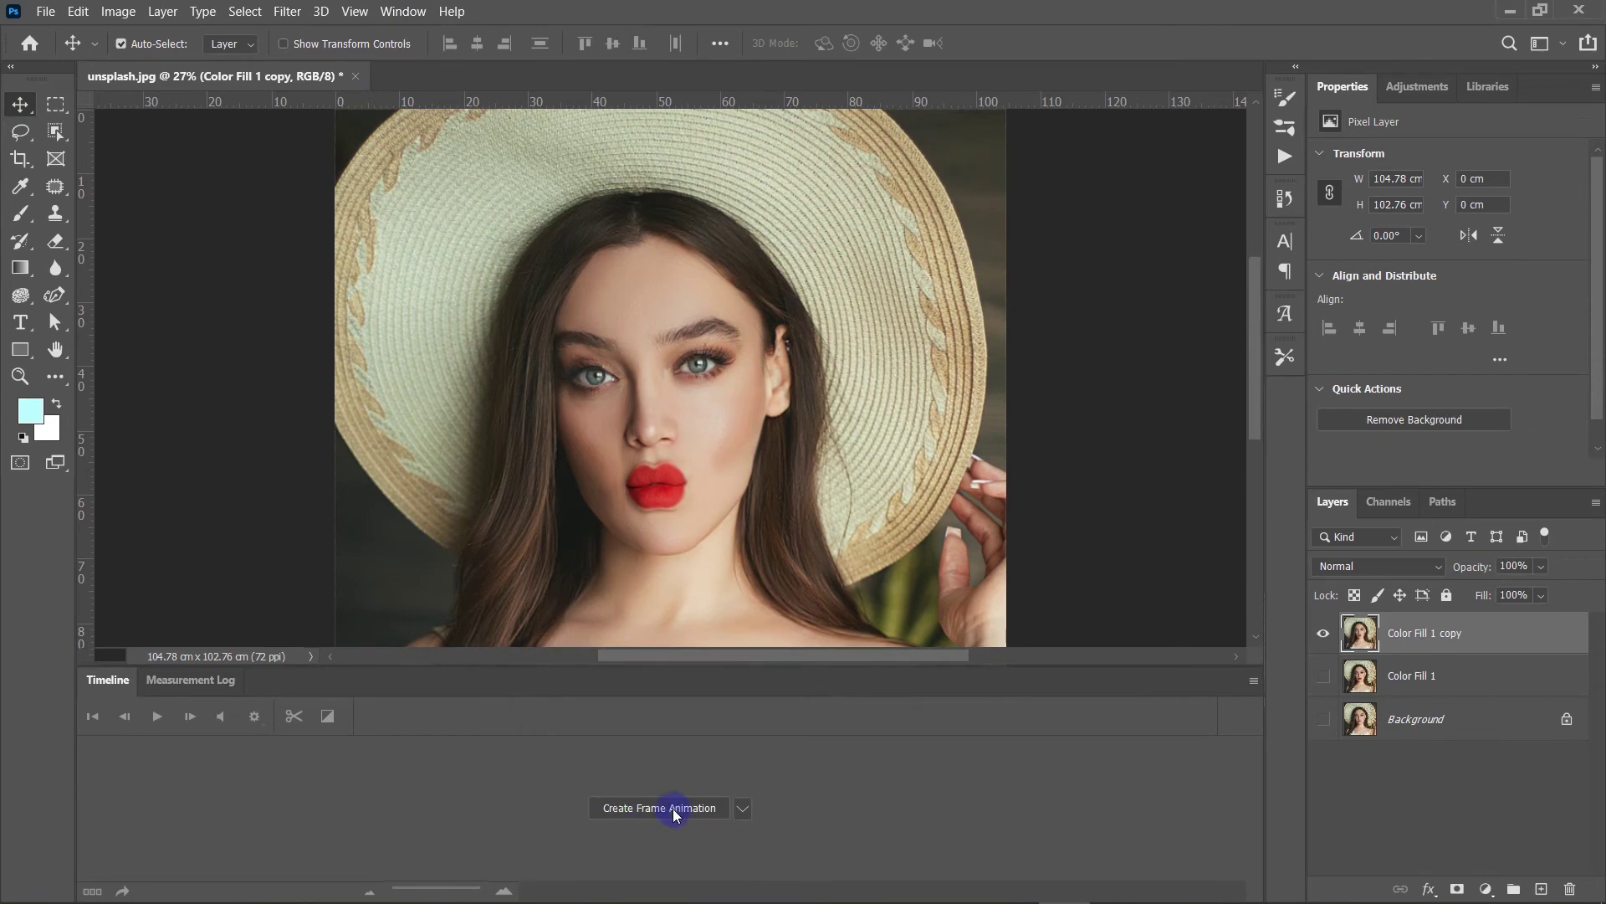
pyautogui.click(674, 809)
pyautogui.click(1323, 661)
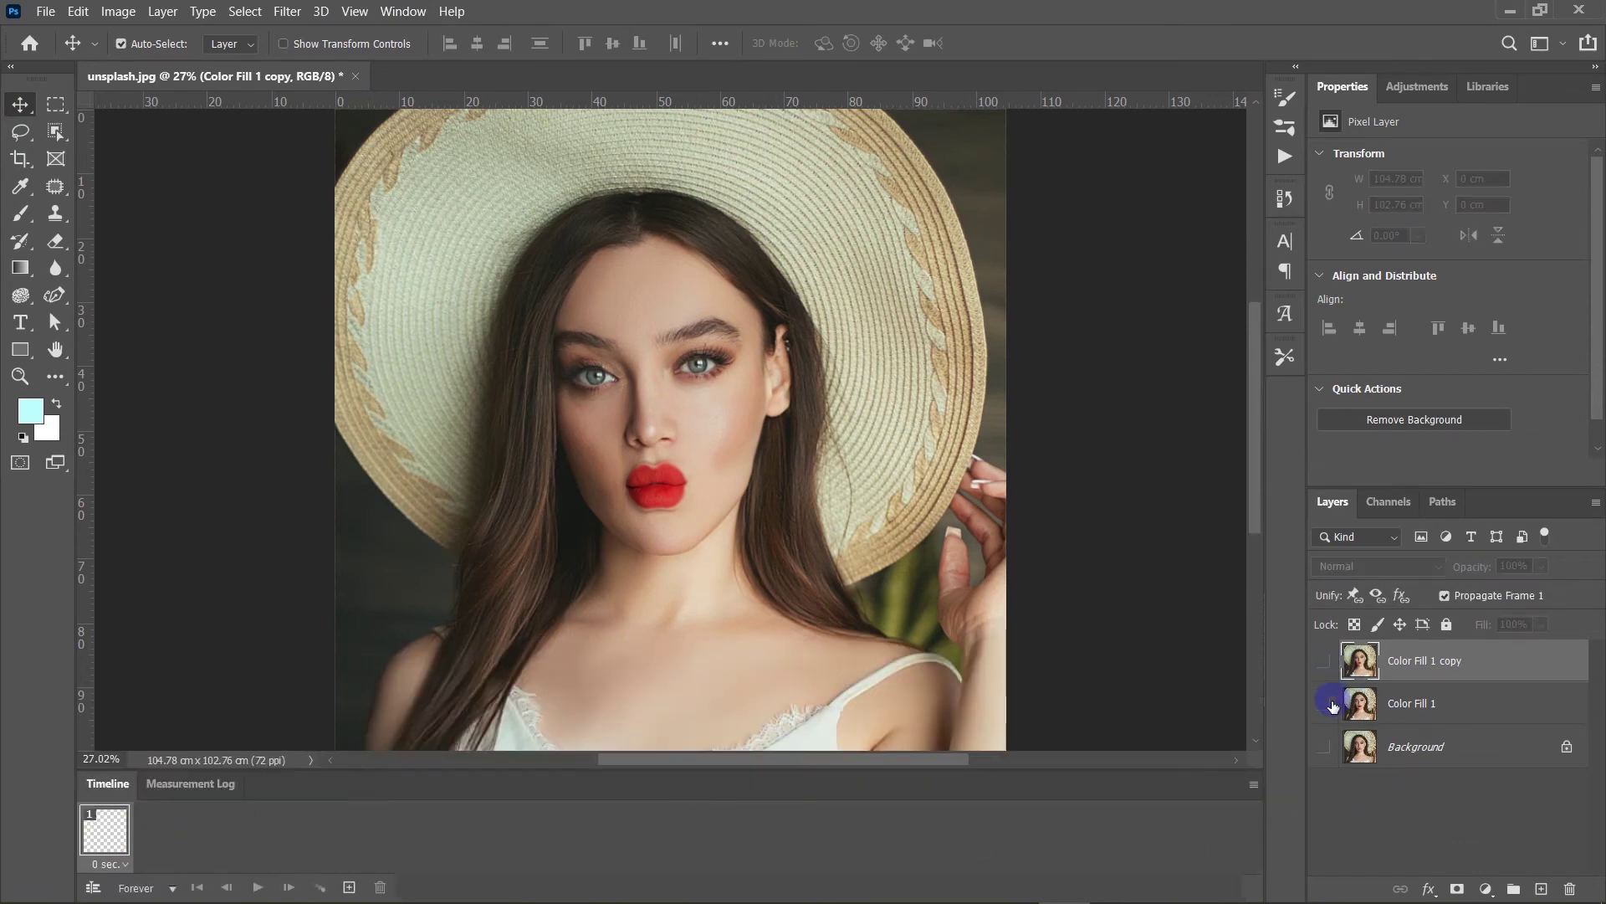
# Build three frames alternating normal, puckered and normal lips via layer visibility.
pyautogui.click(1325, 704)
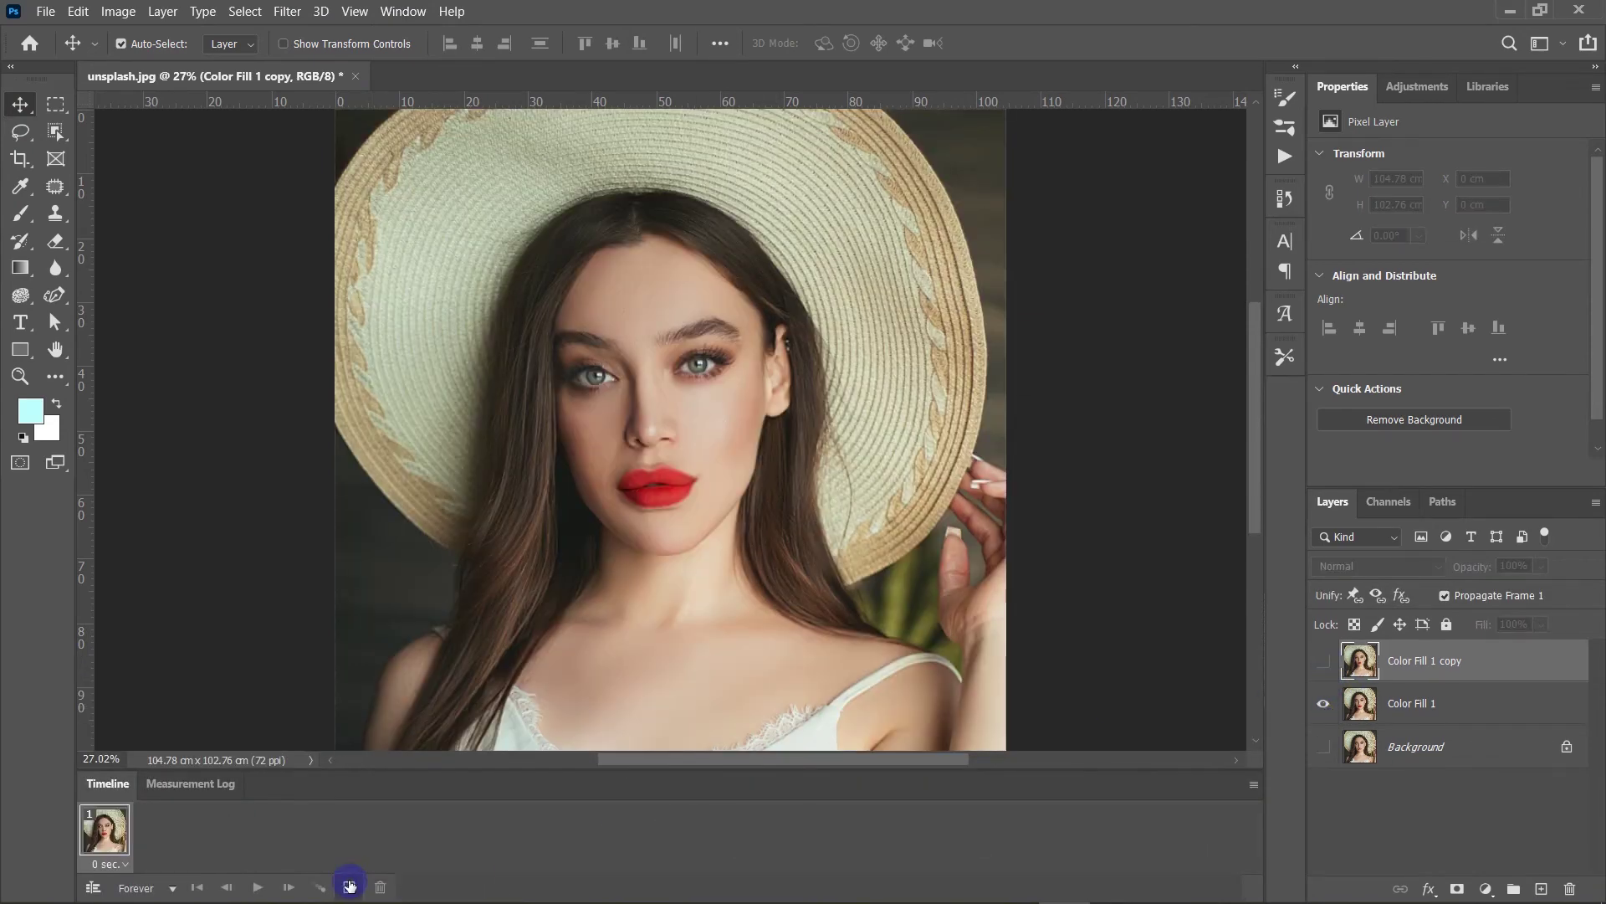
pyautogui.click(350, 886)
pyautogui.click(1323, 661)
pyautogui.click(1323, 703)
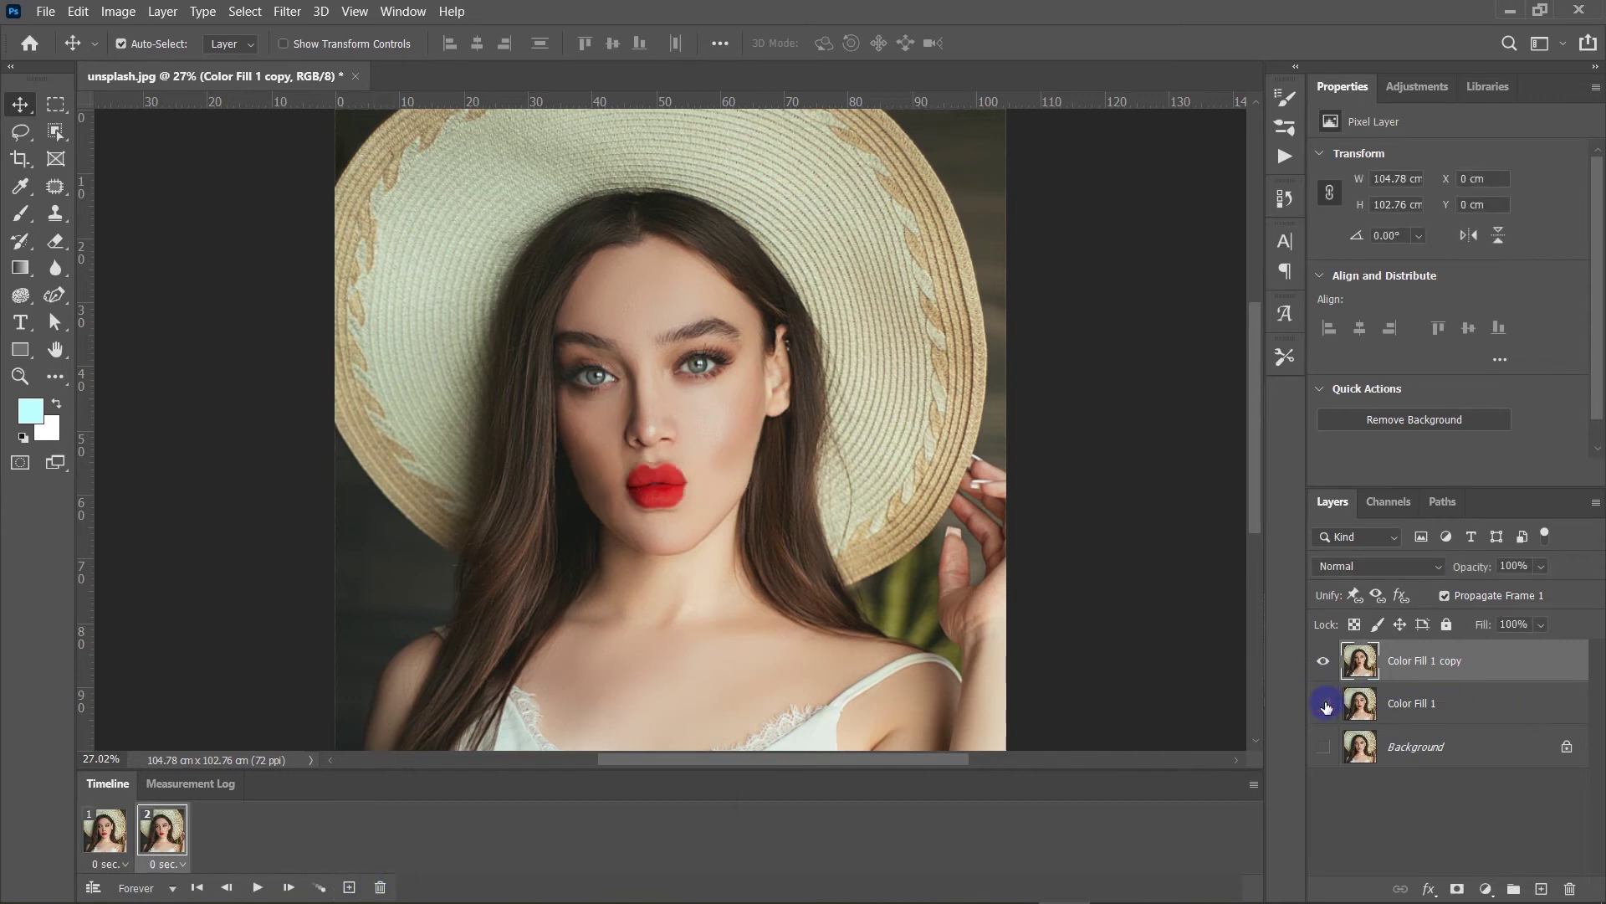
pyautogui.click(323, 886)
pyautogui.click(1323, 703)
pyautogui.click(1322, 660)
# Set all frame delays to 0.1 s, then frame 2 to 0.7 s and frame 3 to 1 s.
pyautogui.click(217, 864)
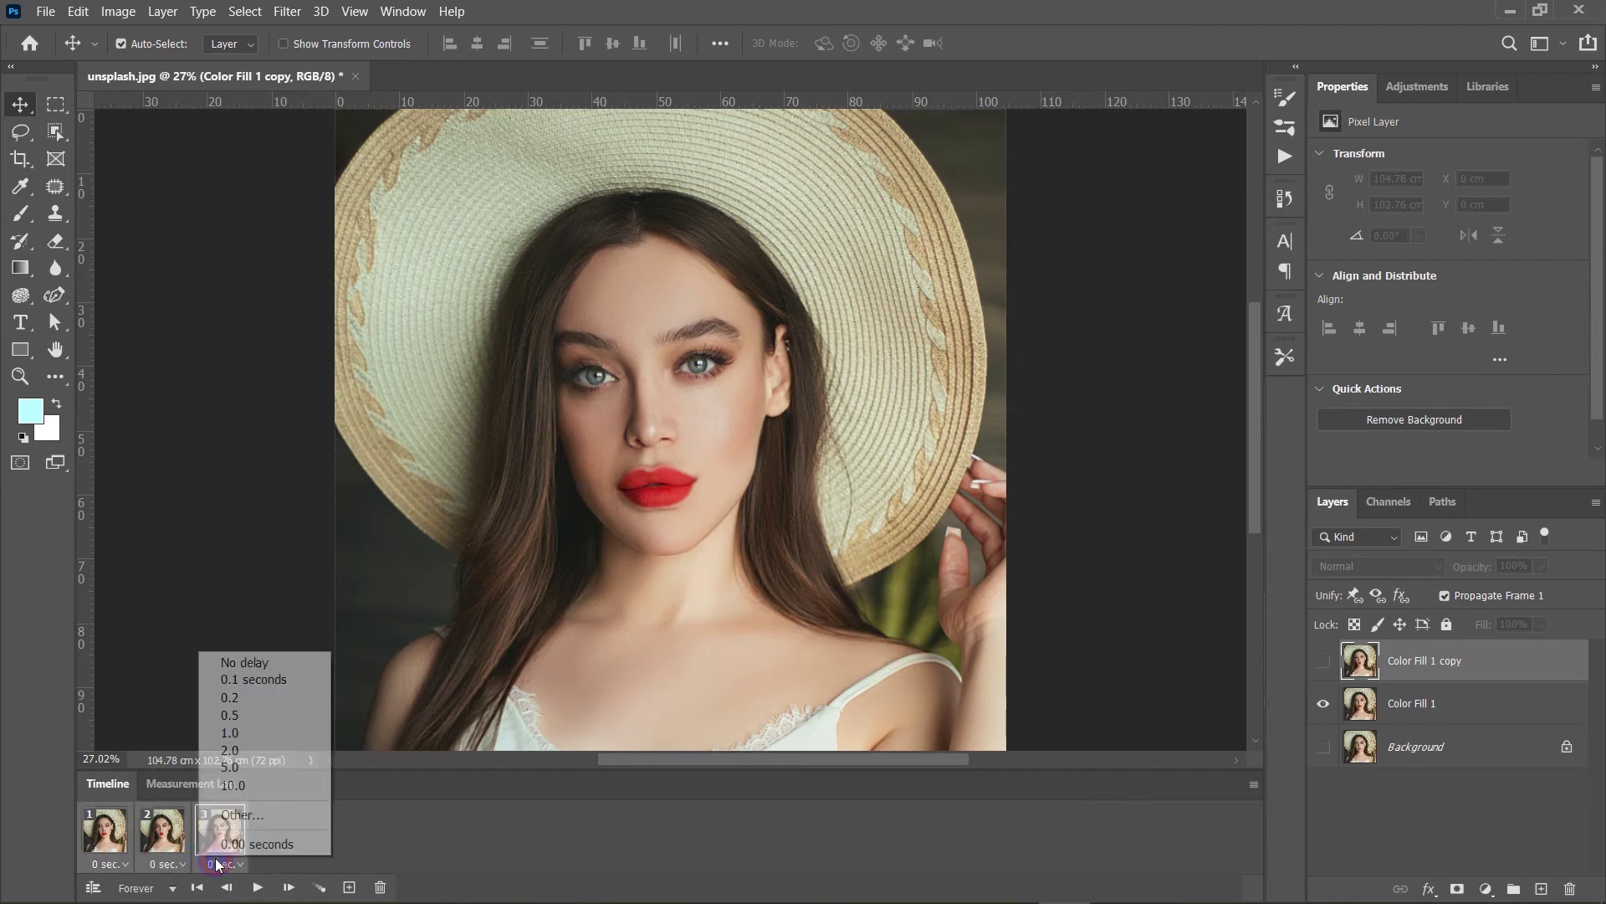
pyautogui.click(253, 680)
pyautogui.click(163, 834)
pyautogui.click(171, 864)
pyautogui.click(184, 811)
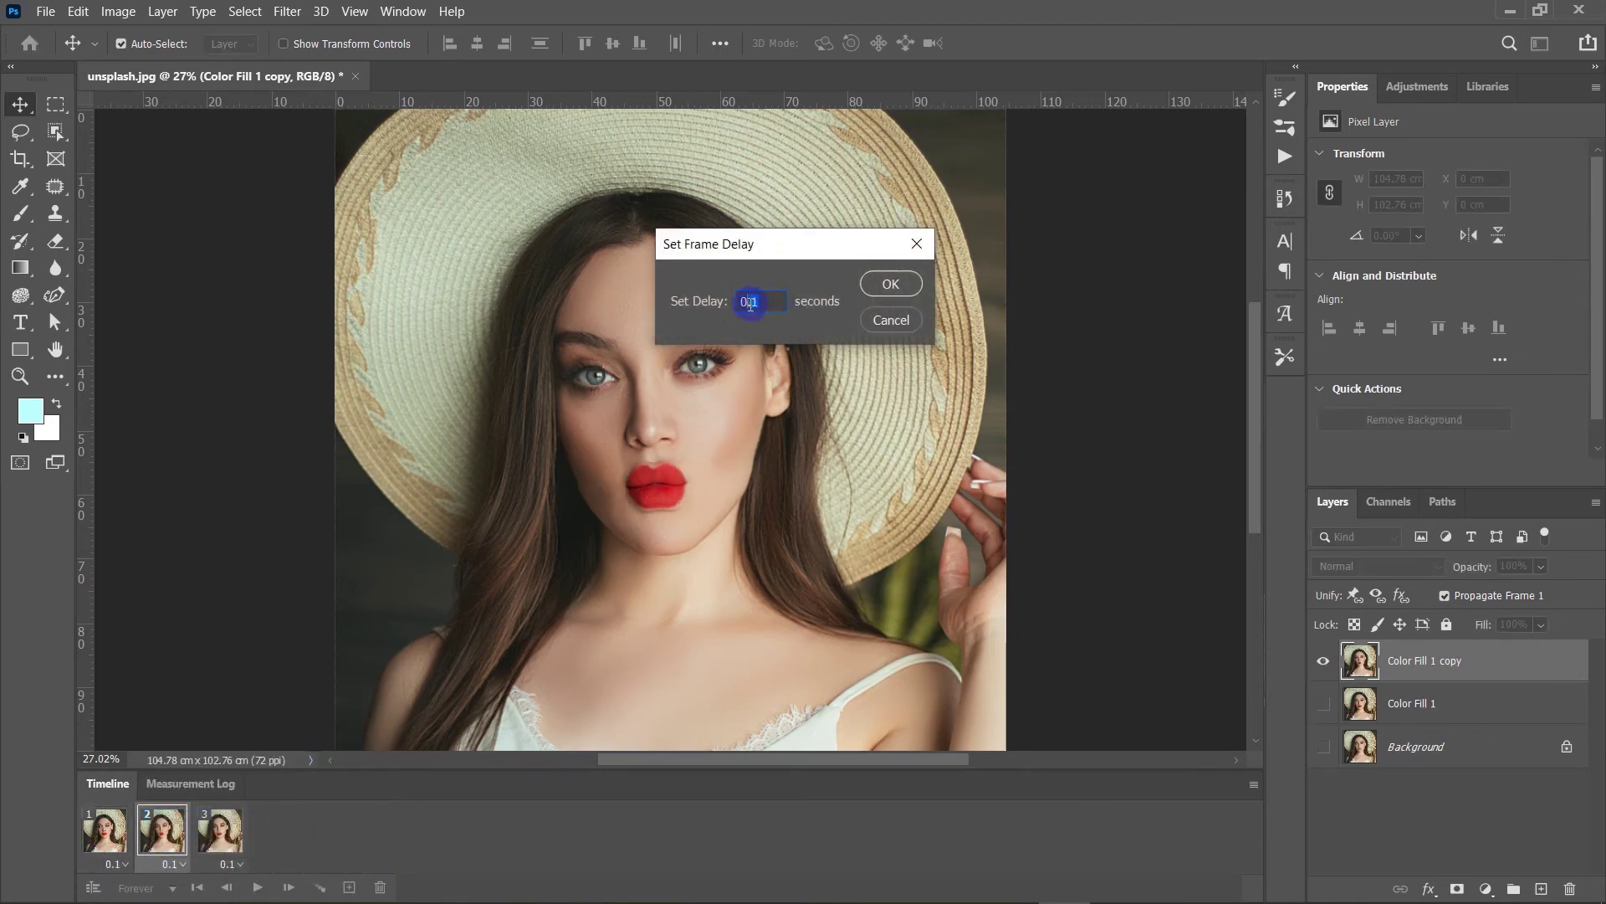
pyautogui.click(885, 286)
pyautogui.click(233, 863)
pyautogui.click(256, 740)
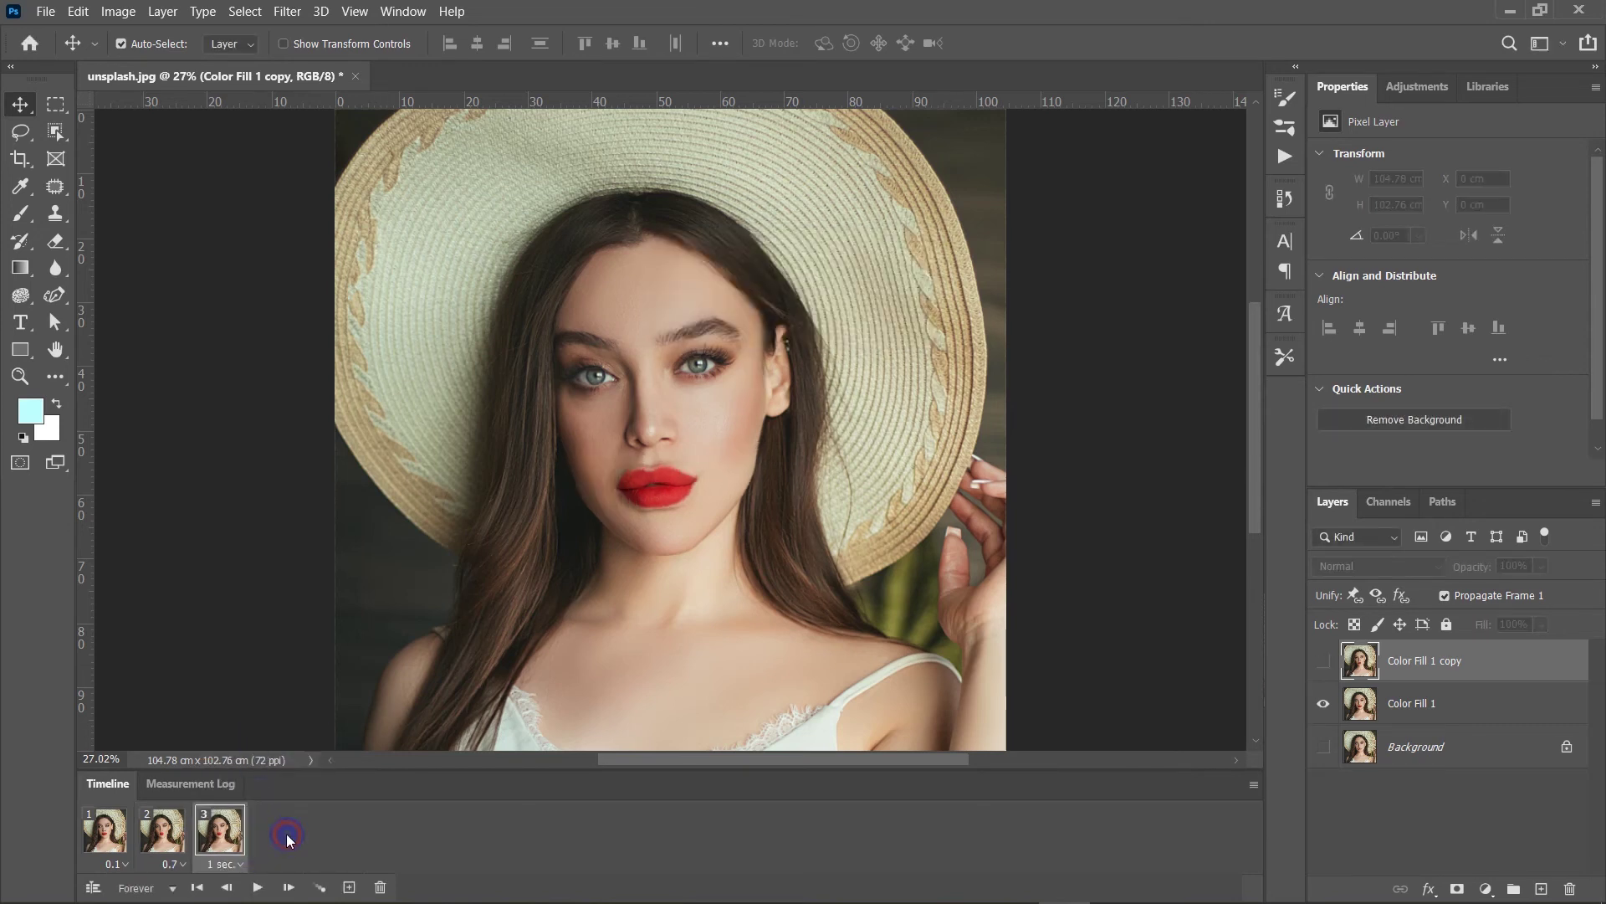